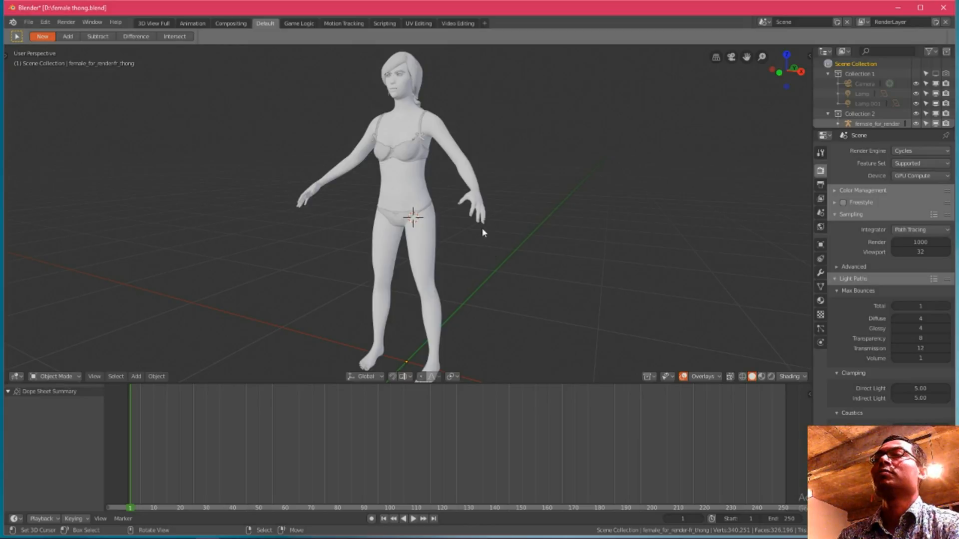
Switch to Notepad and write the note line "this is my model"
scroll(421, 215, "up", 2)
mouse_move(430, 207)
middle_mouse_down()
mouse_move(390, 205)
mouse_move(469, 205)
mouse_move(427, 206)
mouse_move(433, 213)
middle_mouse_up()
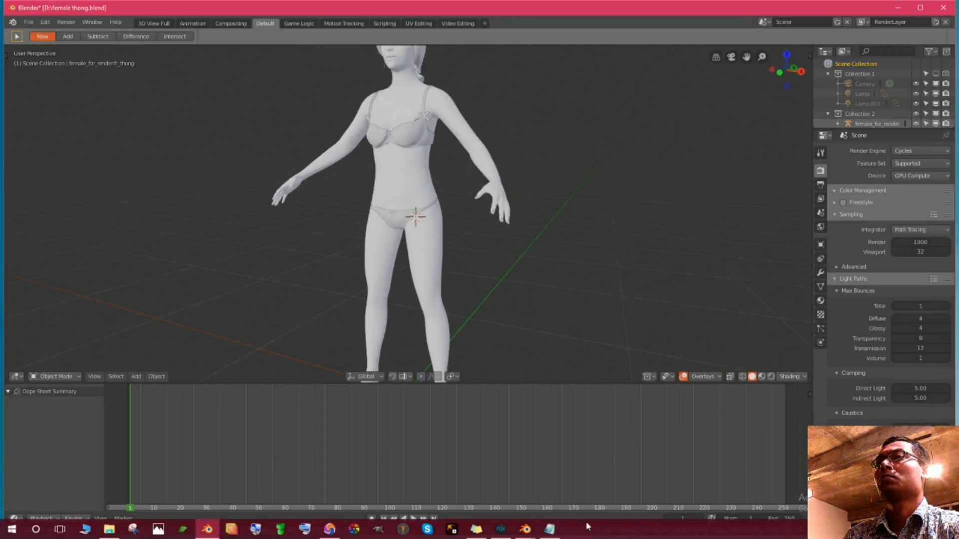
left_click(550, 530)
type("th")
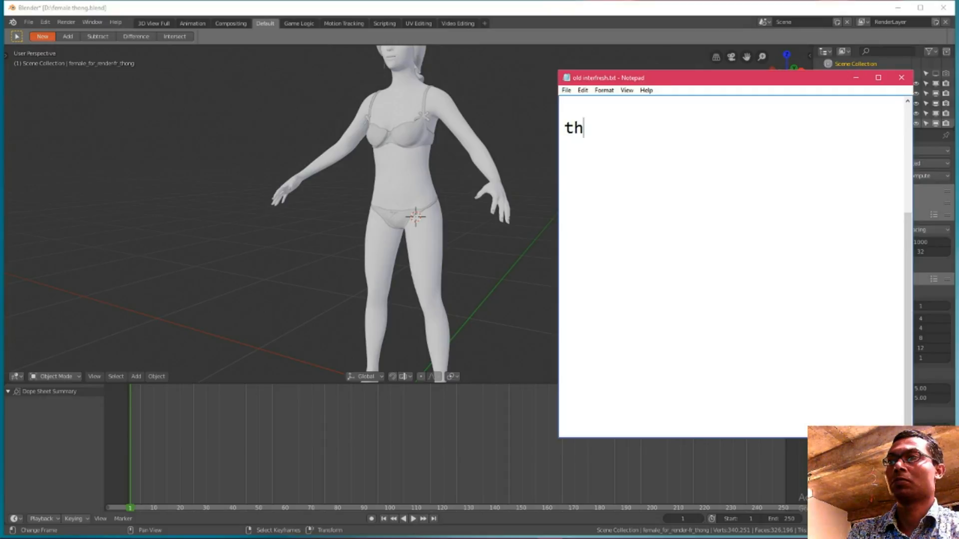
type("is is my ")
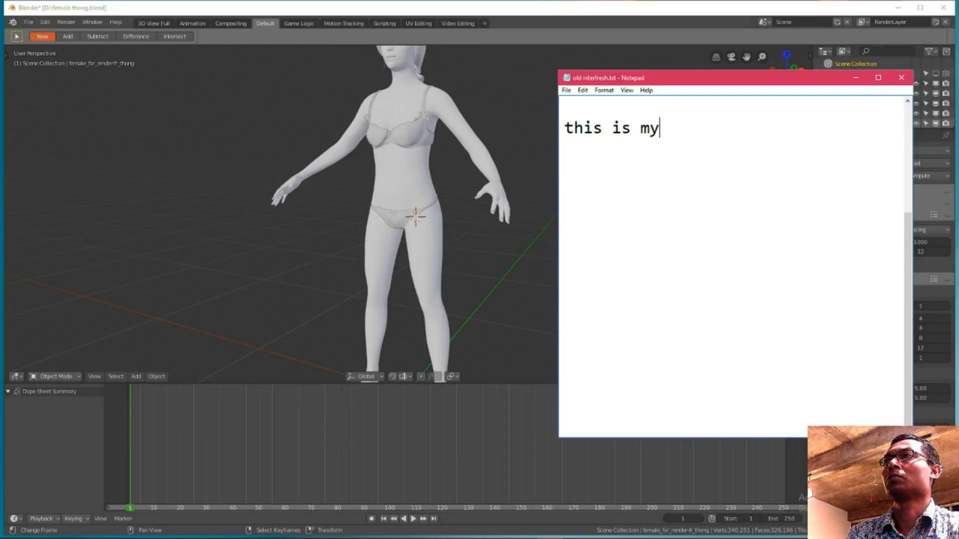
type("b")
key("BackSpace")
type("model")
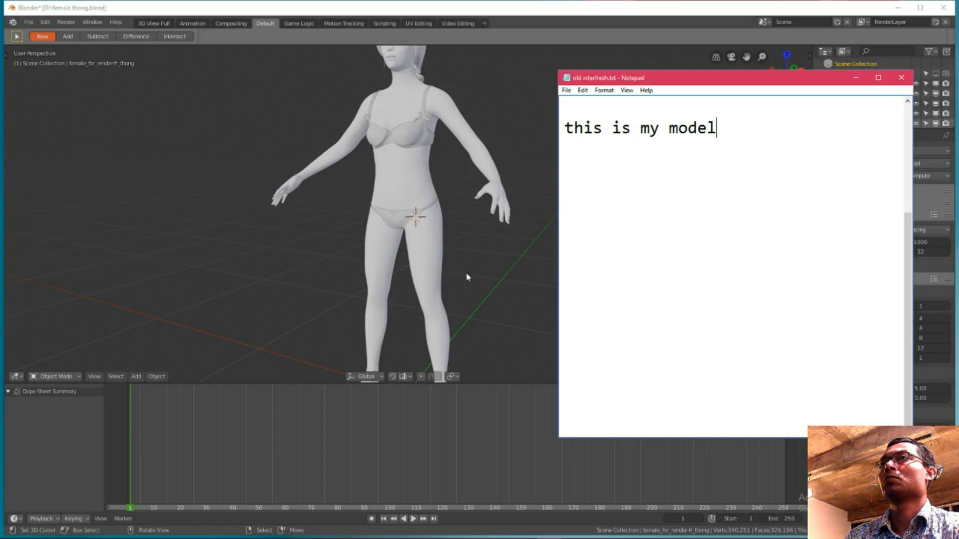
Return to Blender, select the thong on the figure, and display the viewport in wireframe
left_click(451, 272)
scroll(421, 233, "up", 6)
scroll(421, 232, "up", 3)
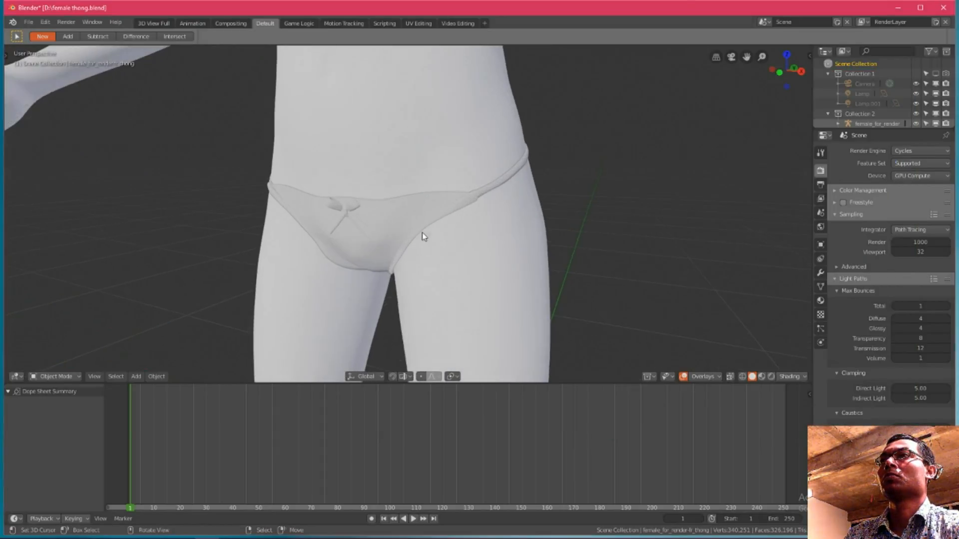
left_click(396, 233)
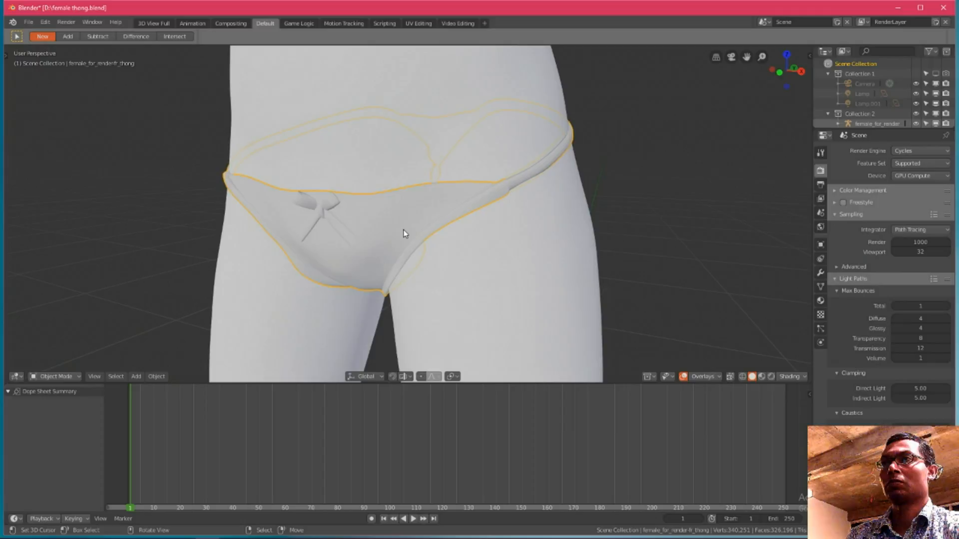
key("shift+z")
Switch to Notepad, add the note line "this is thong/panty", and minimize the note window
left_click(550, 529)
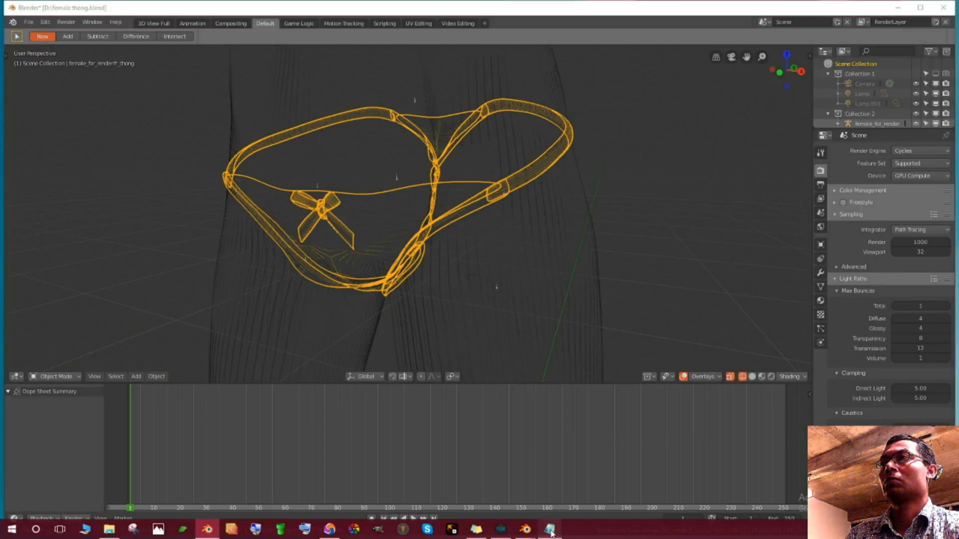
type("this")
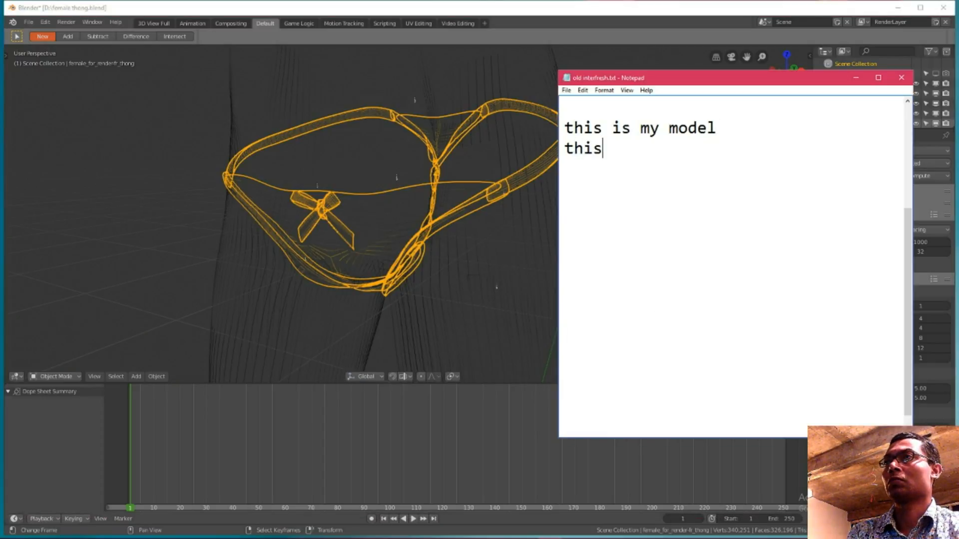
type(" is thong")
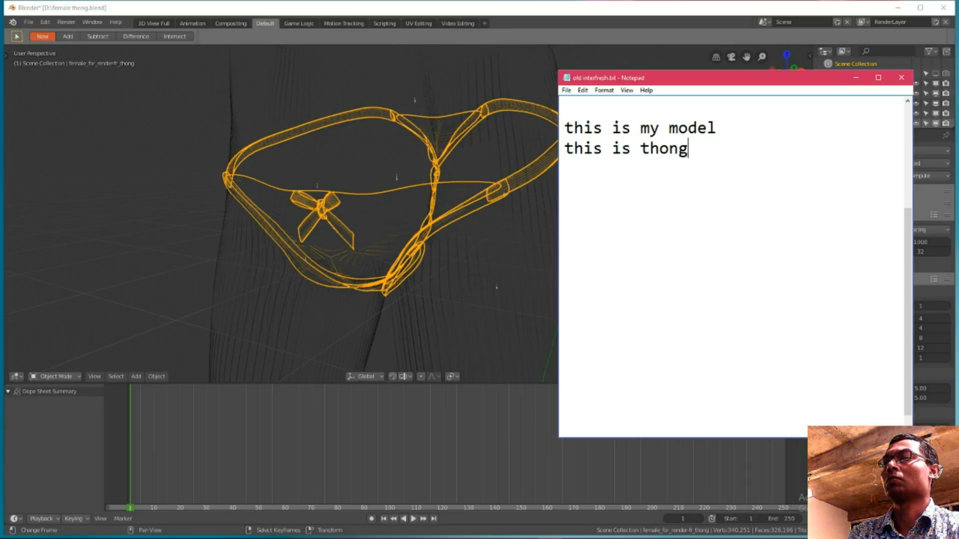
type("/panty")
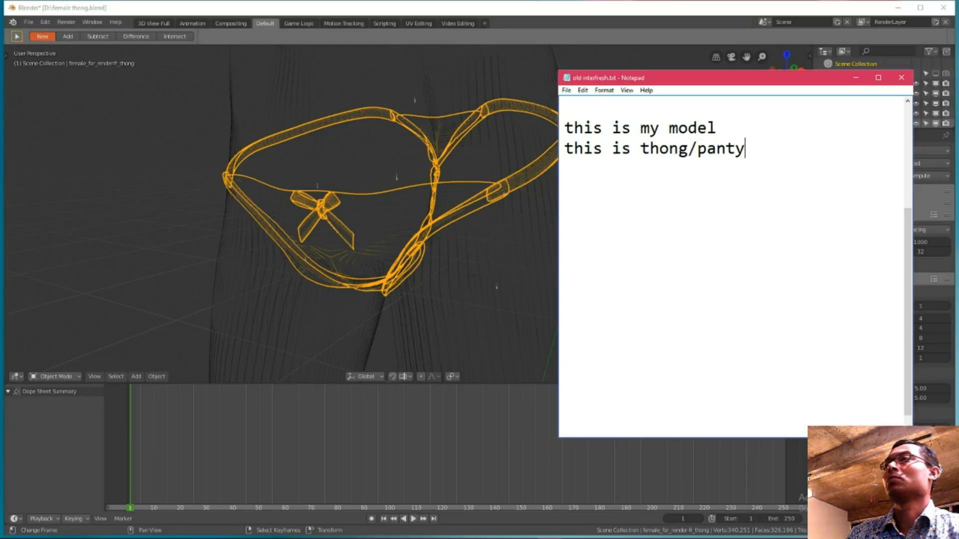
left_click(856, 78)
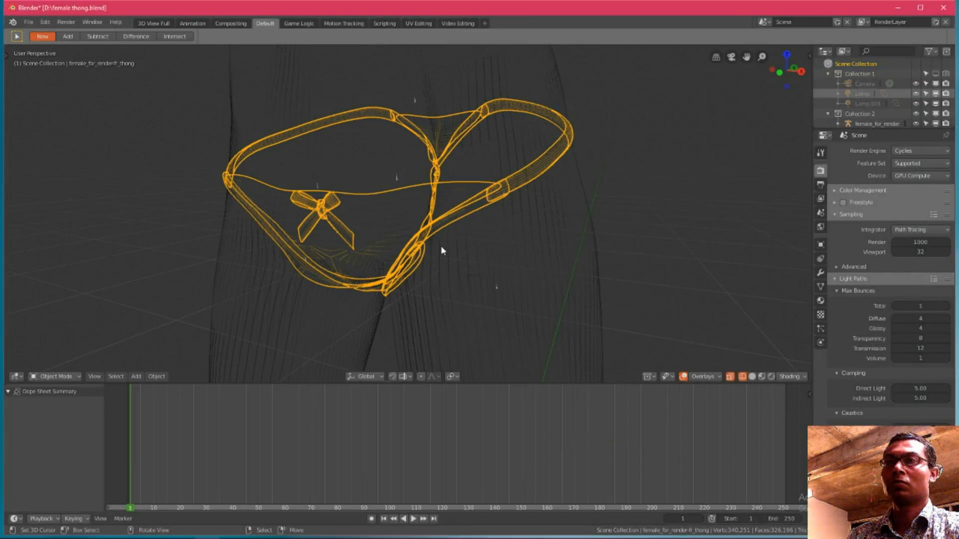
Preview the thong in rendered shading, and add the note line "render it" in Notepad
key("shift+z")
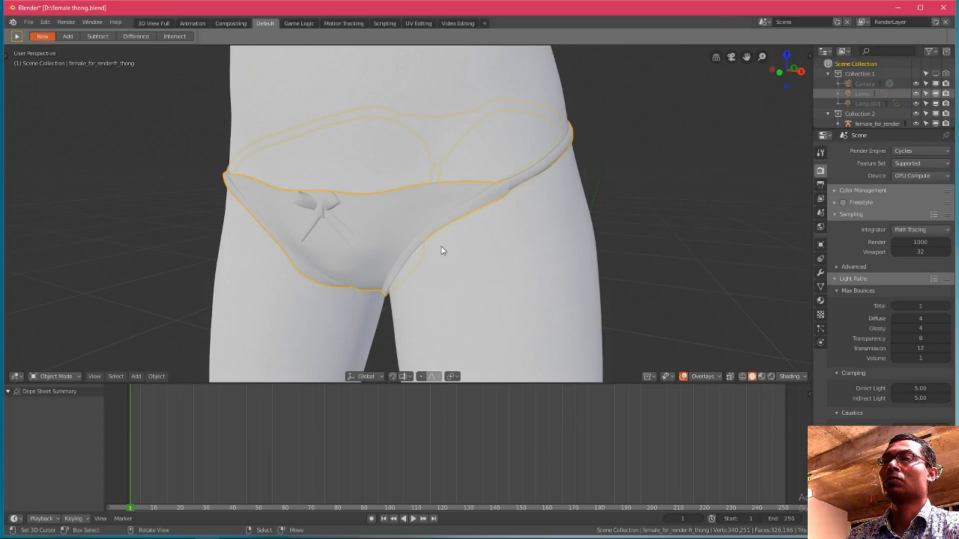
key("shift+z")
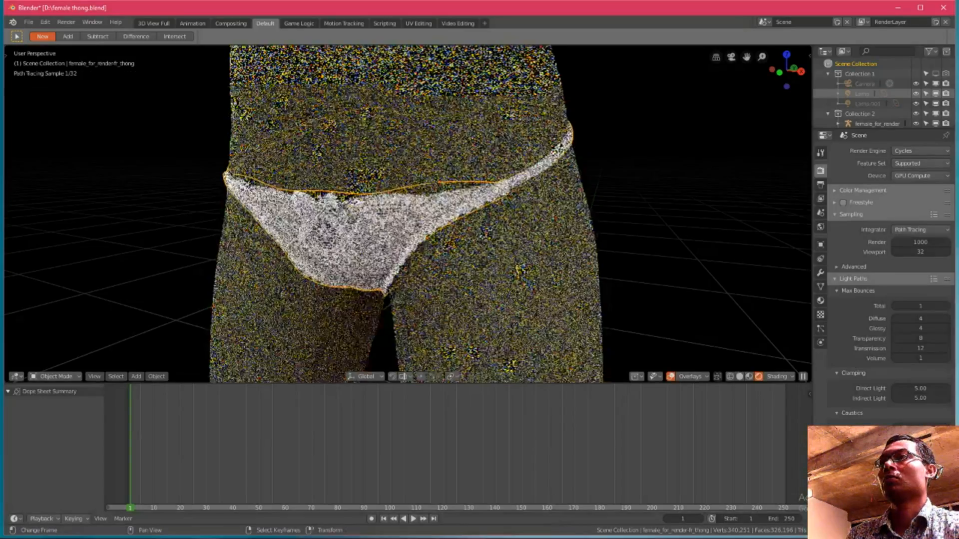
left_click(547, 529)
key("Return")
type("render it")
key("Return")
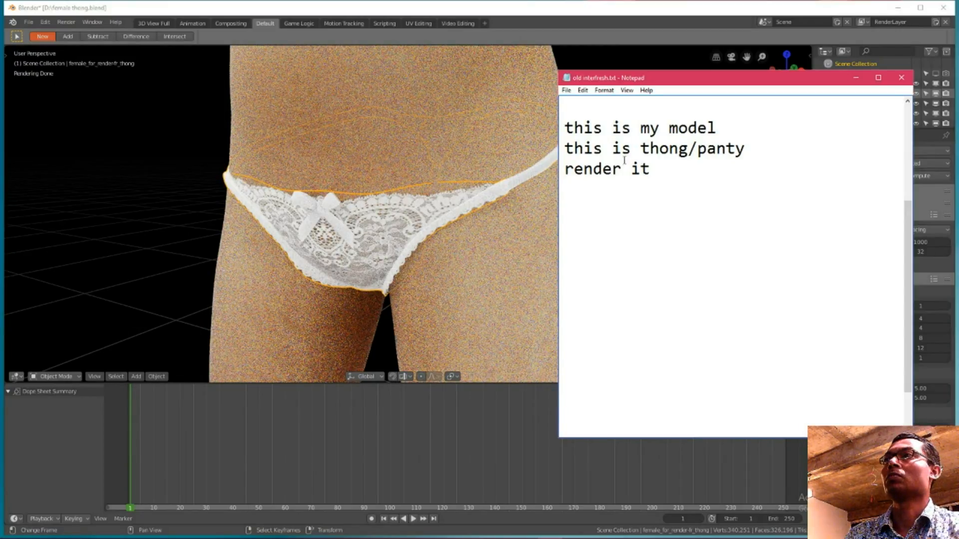
Replace the three note lines with "how to make this texture" and minimize Notepad
left_click_drag(652, 171, 549, 130)
key("BackSpace")
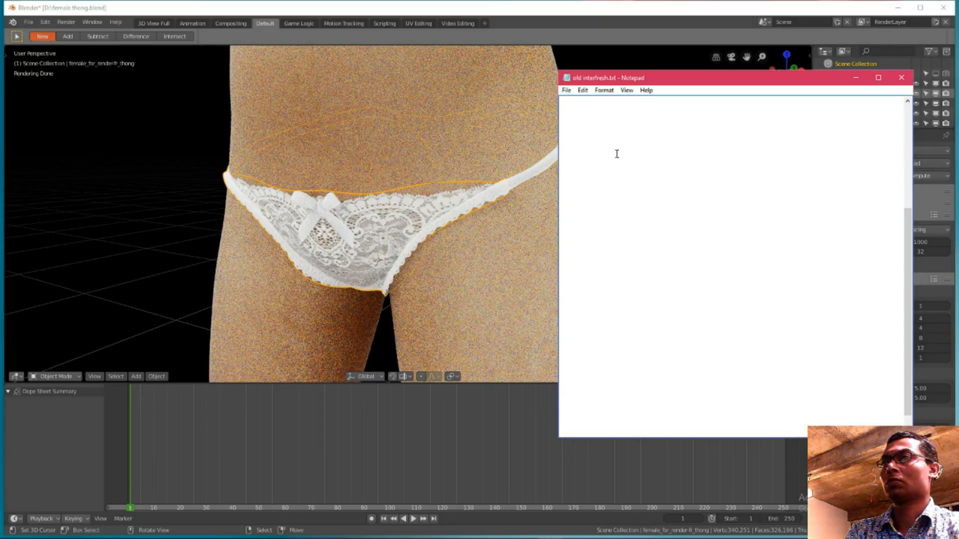
type("n")
key("BackSpace")
type("how")
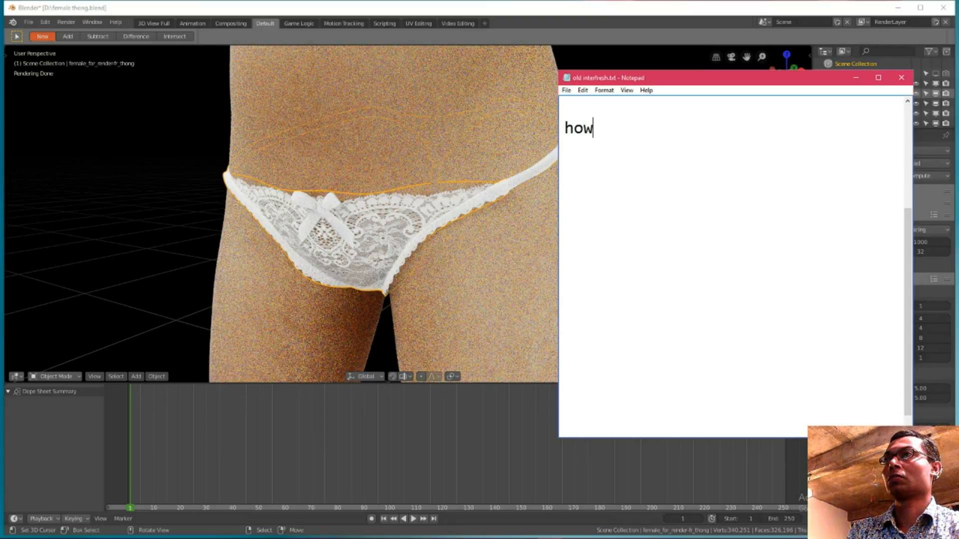
type(" to make")
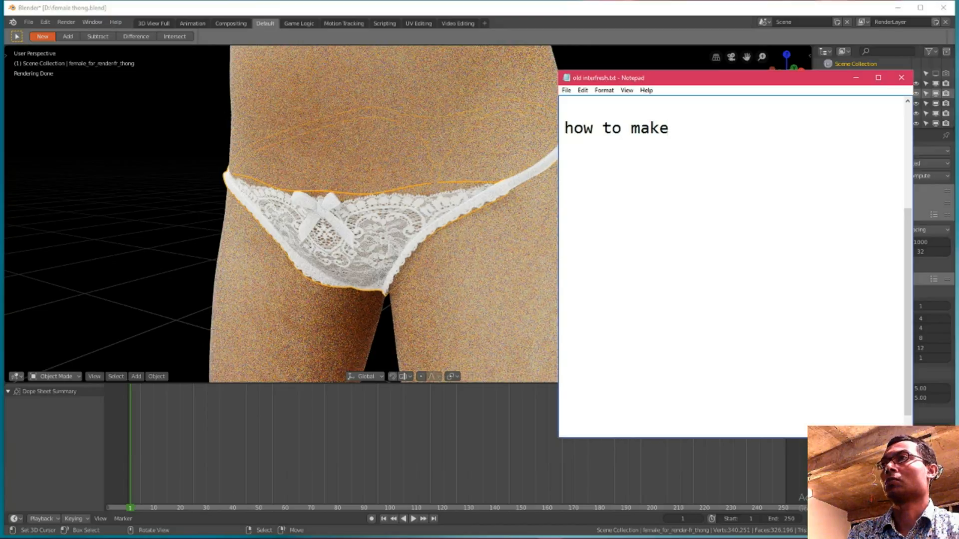
type(" this texture")
key("Return")
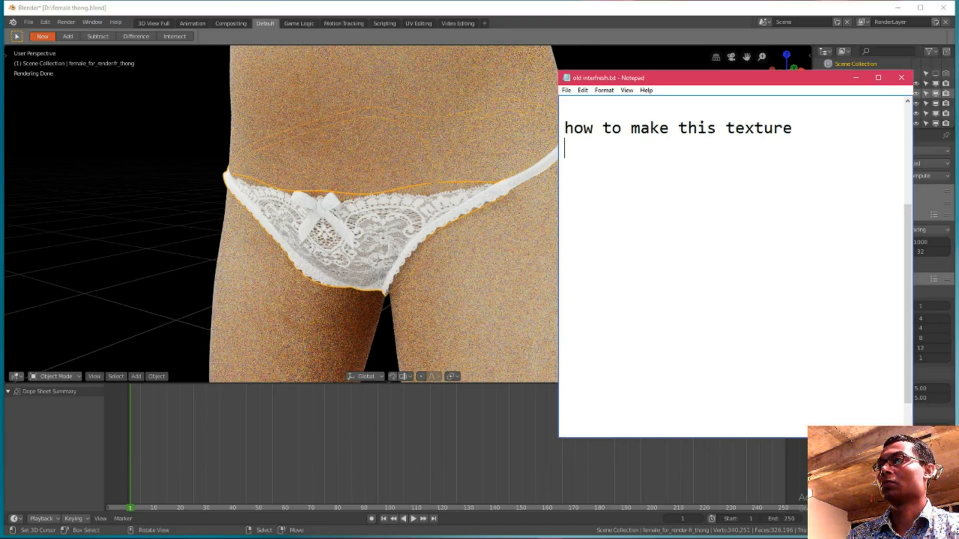
left_click(855, 78)
Return the viewport to solid shading and remove the "dress thong" material slot from the thong
key("shift+z")
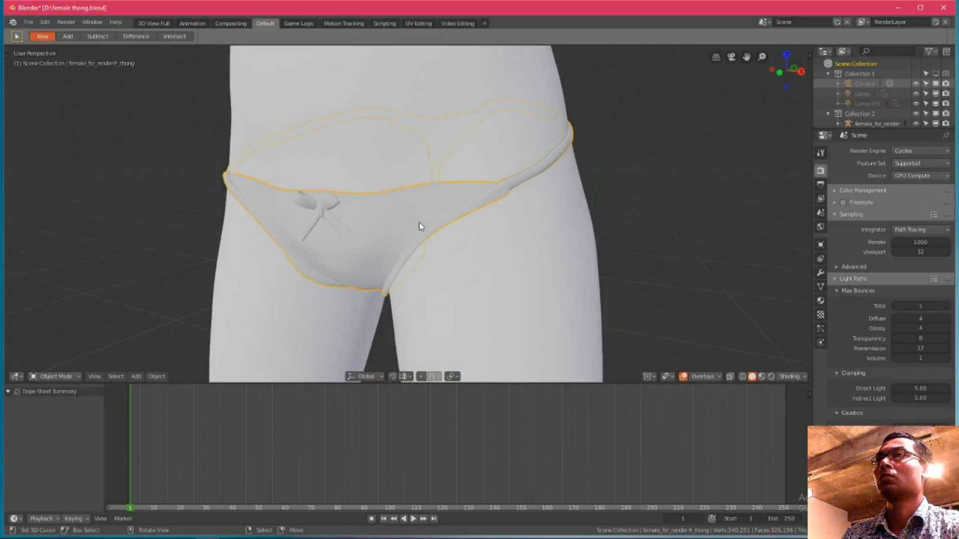
left_click(820, 302)
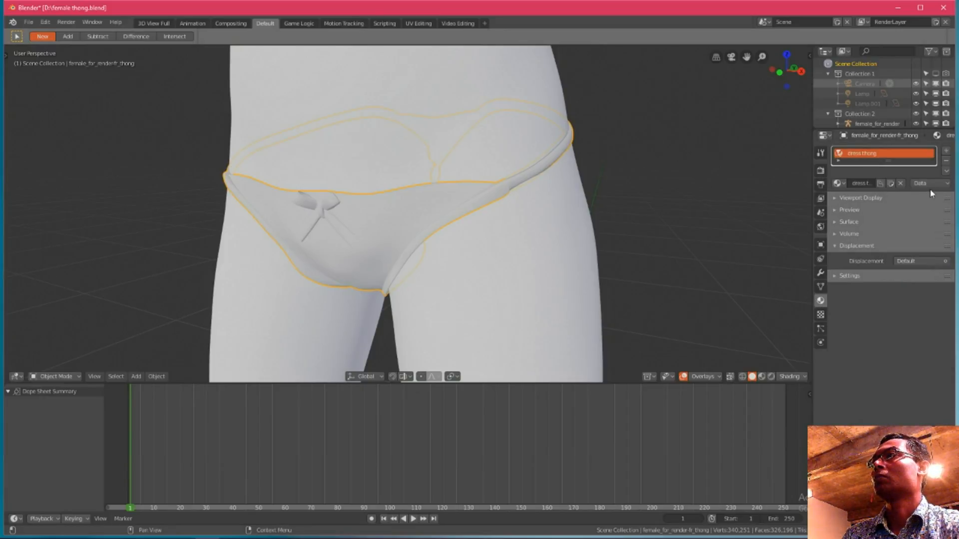
left_click(946, 161)
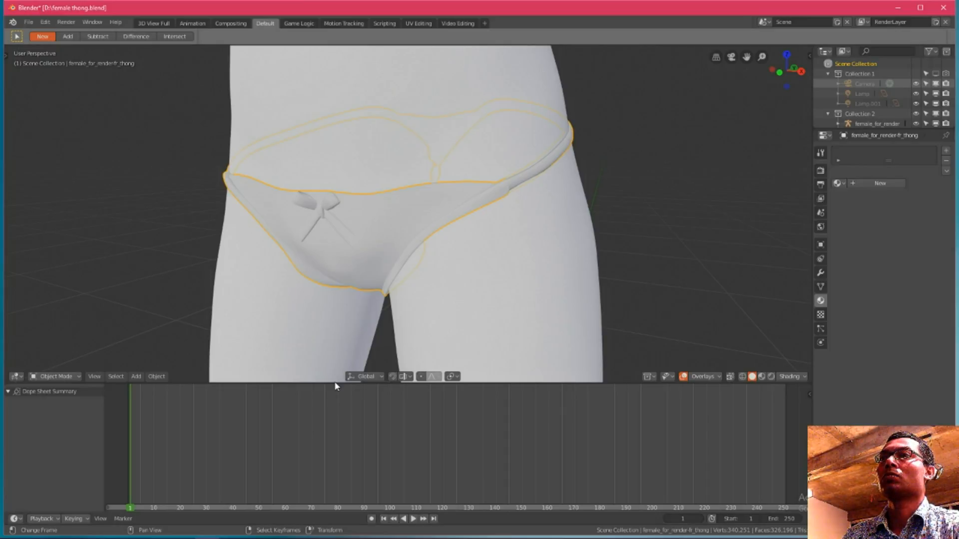
Enlarge the timeline area and change it to the Shader Editor
left_click_drag(334, 384, 299, 342)
left_click(19, 519)
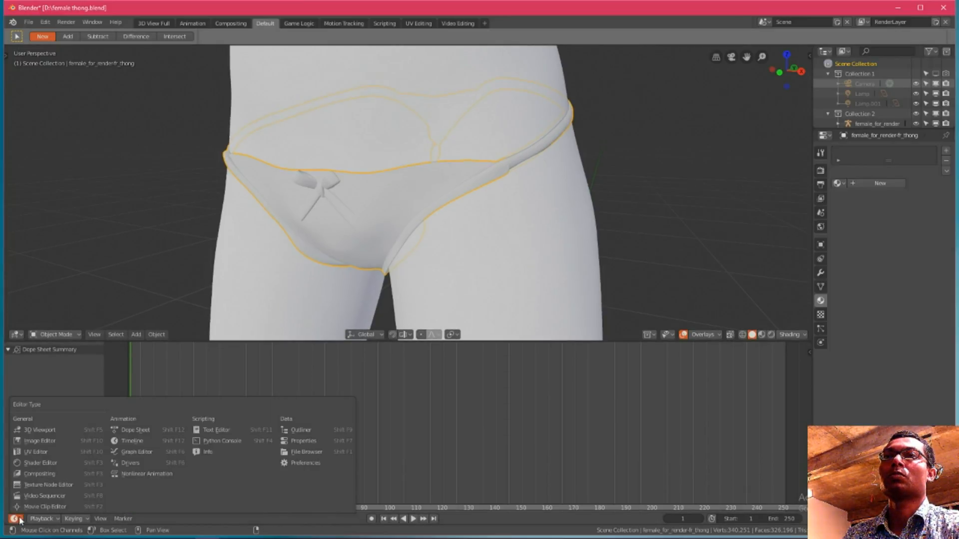
left_click(37, 463)
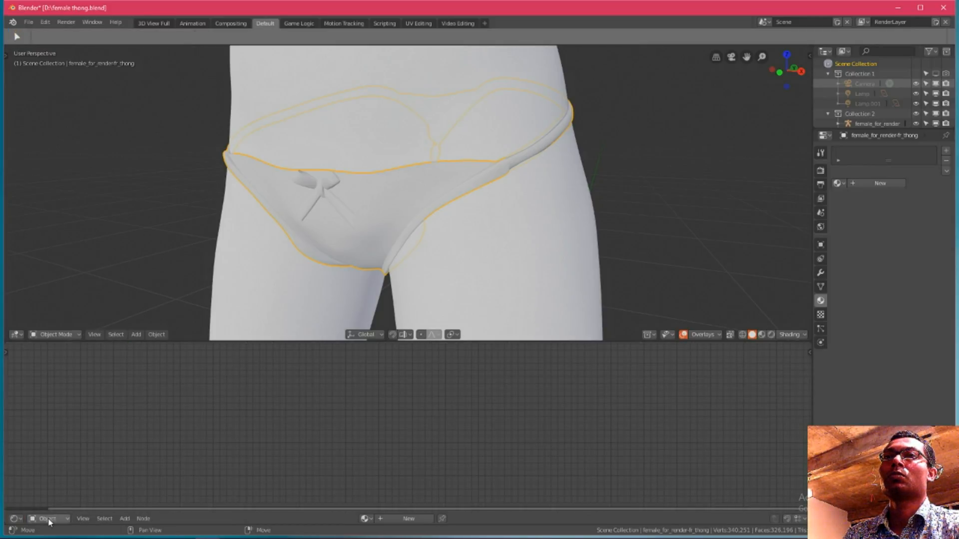
Create a new material on the thong and name it "dress thong 1"
left_click(871, 184)
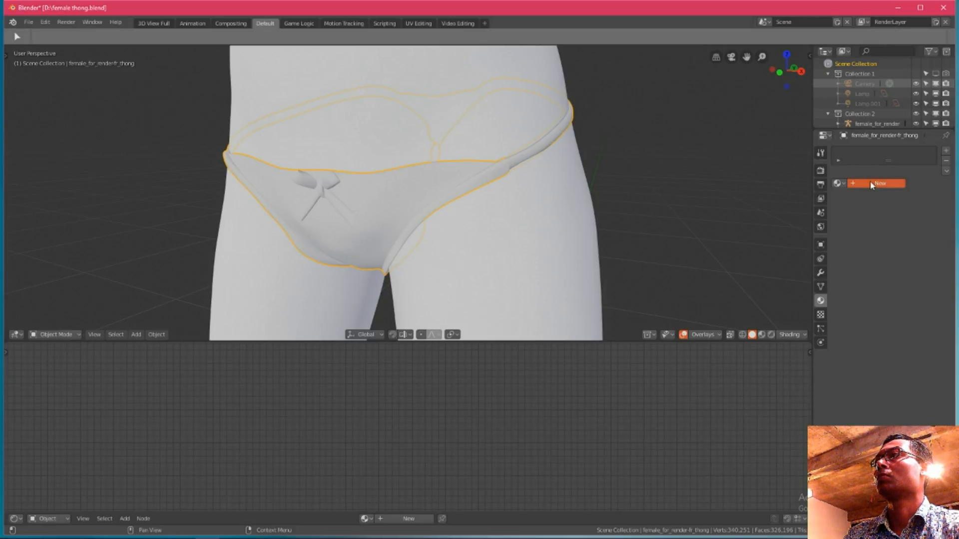
left_click(860, 184)
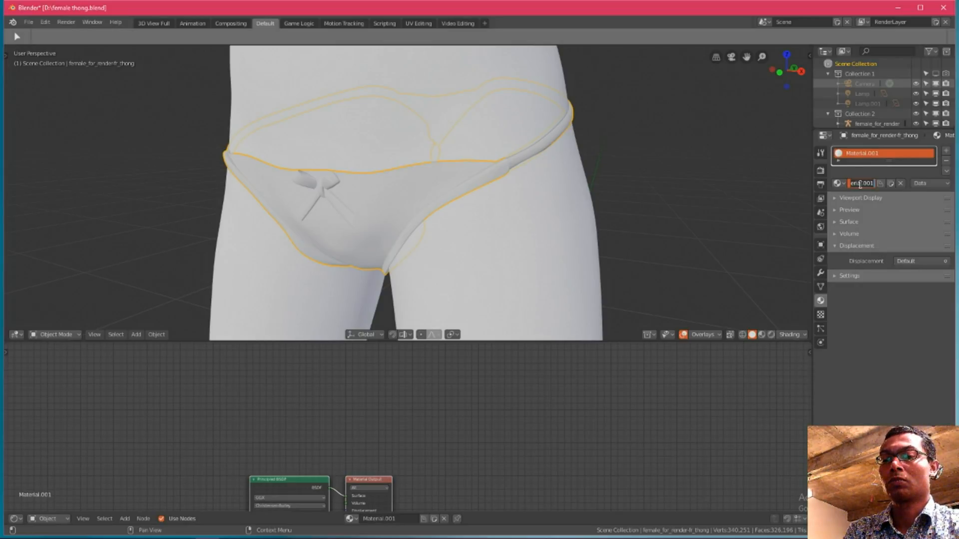
type("dr")
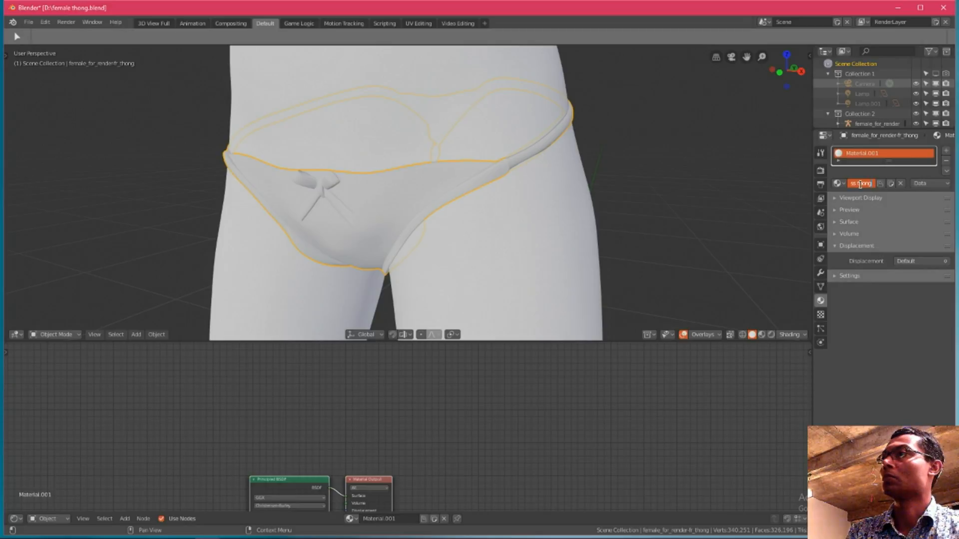
type("ess thong 1")
key("Return")
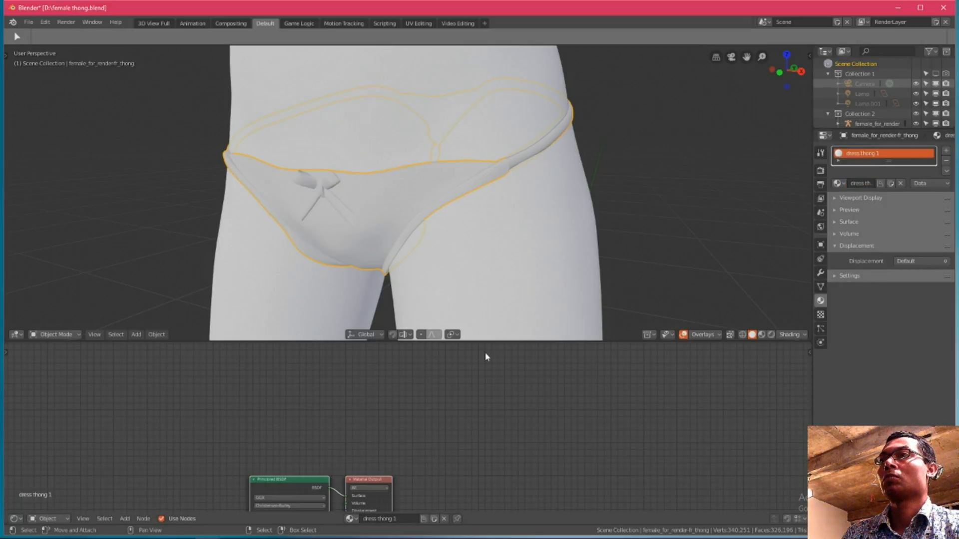
Enlarge the node editor and add a Diffuse BSDF node below the Material Output node
left_click_drag(504, 342, 502, 233)
left_click_drag(367, 426, 452, 349)
left_click_drag(298, 425, 349, 328)
scroll(400, 350, "up", 4)
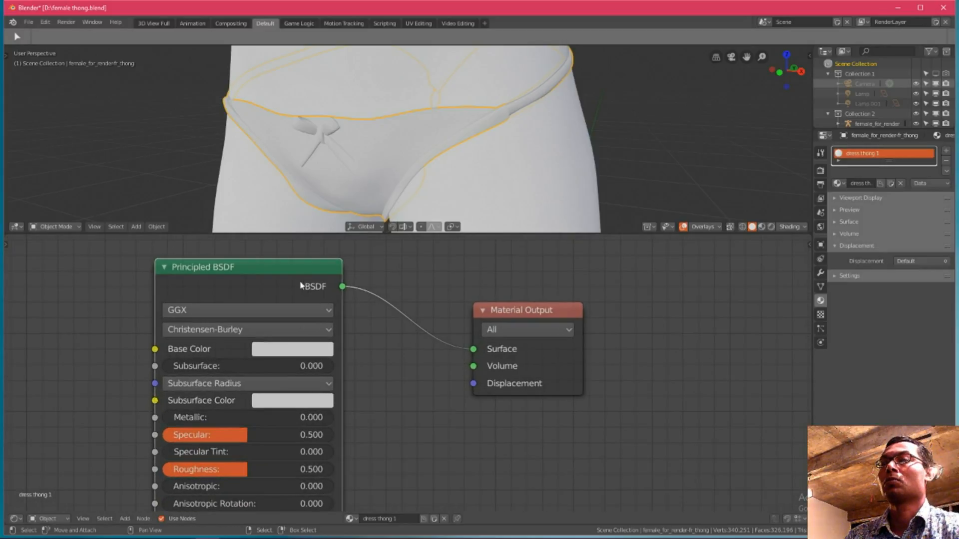
key("shift+a")
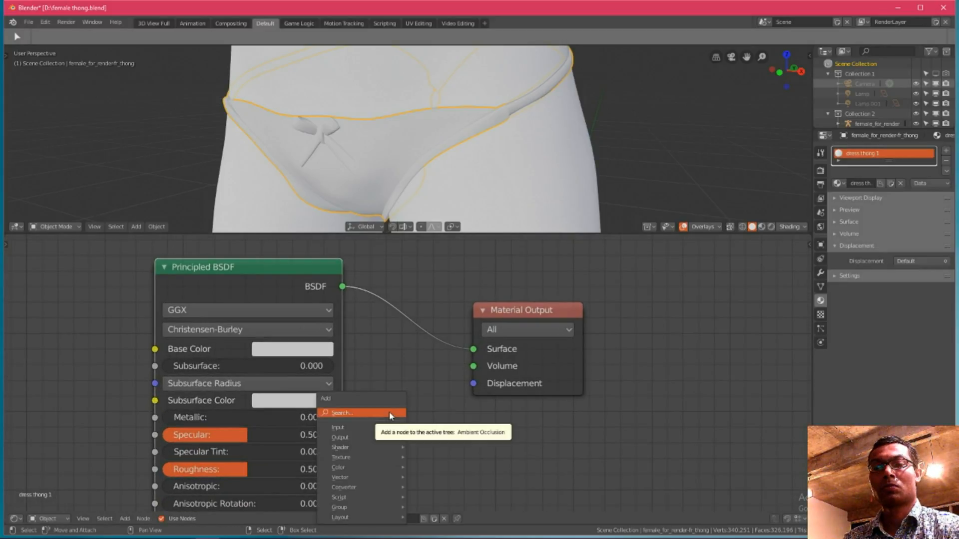
left_click(389, 413)
type("diffu")
key("Return")
left_click(388, 412)
Switch to Notepad, add the note line "shift+a > s > type", and minimize the note window
left_click(549, 529)
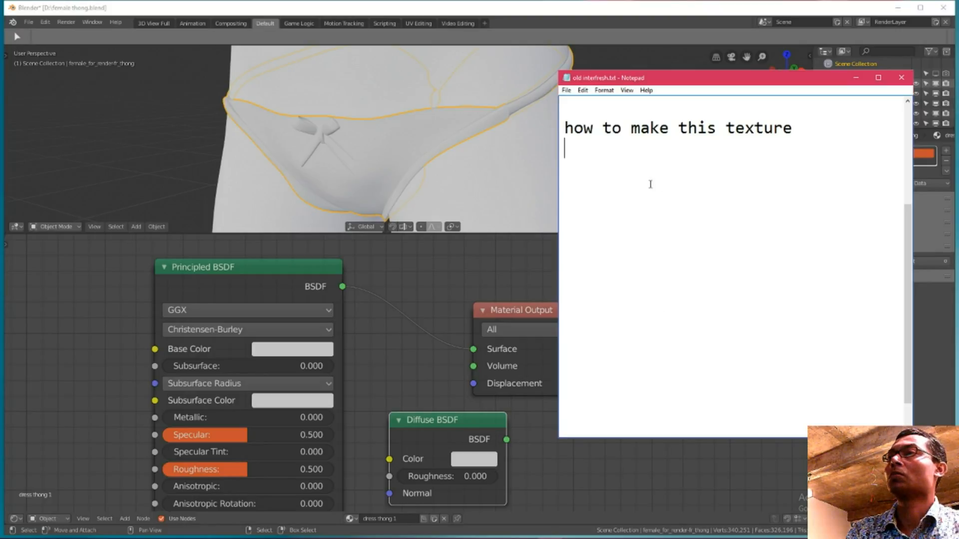
key("Return")
type("shift+a")
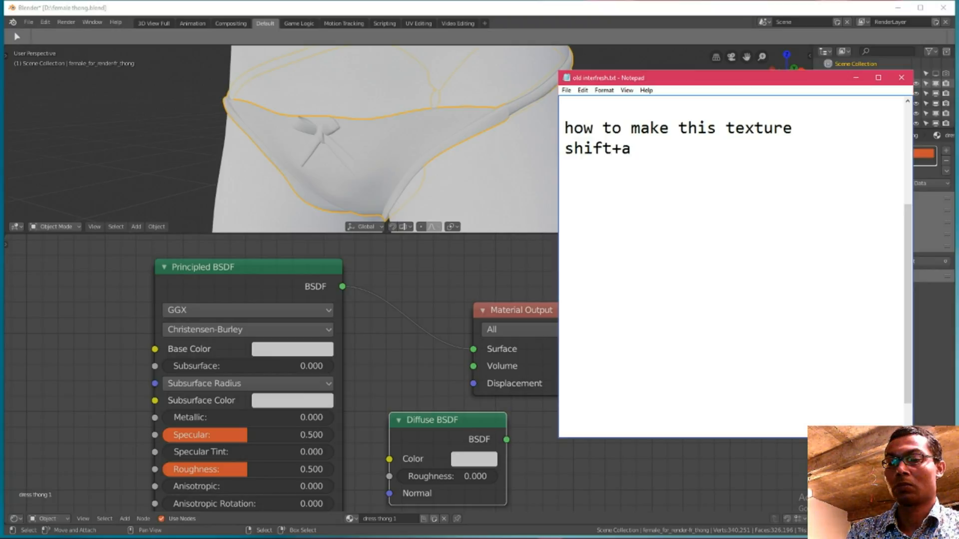
type(" > s > type")
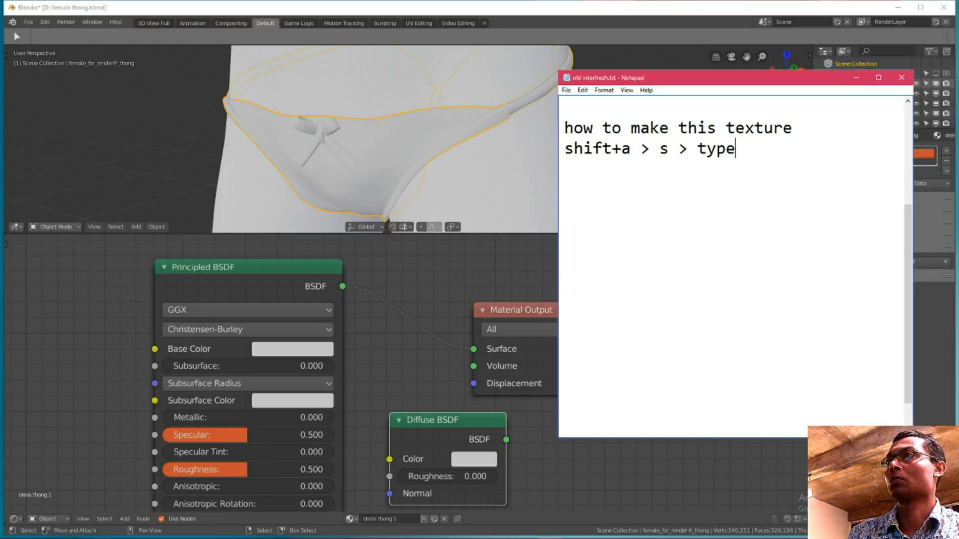
key("Return")
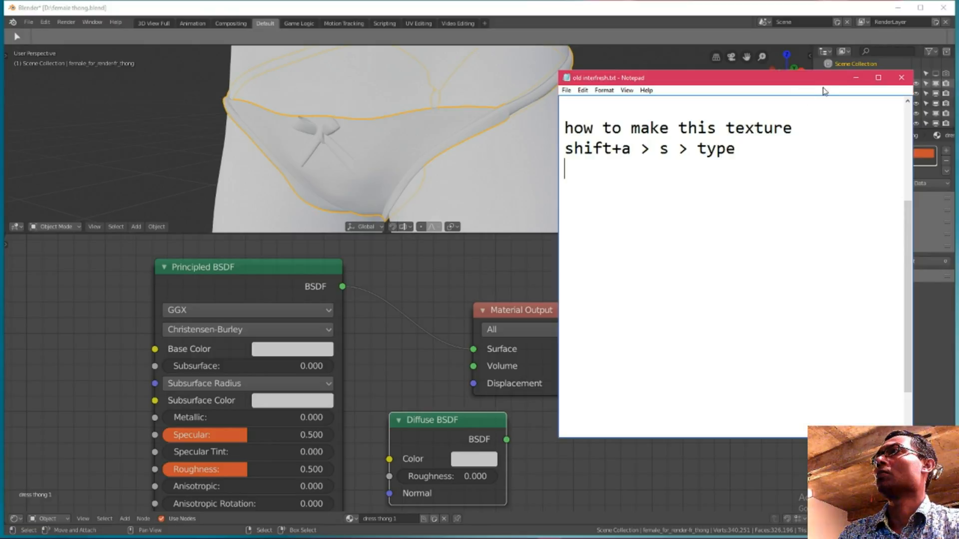
left_click(858, 79)
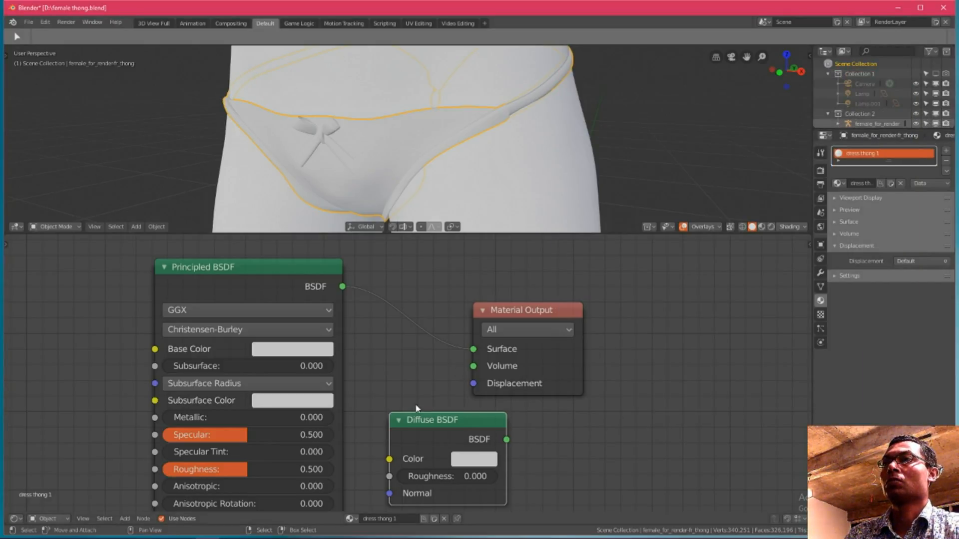
Replace the Principled BSDF with the Diffuse BSDF node, connecting its output to the Material Output's Surface and deleting the Principled node
left_click_drag(268, 282, 101, 280)
left_click_drag(452, 427, 269, 296)
left_click(115, 269)
key("x")
mouse_move(196, 528)
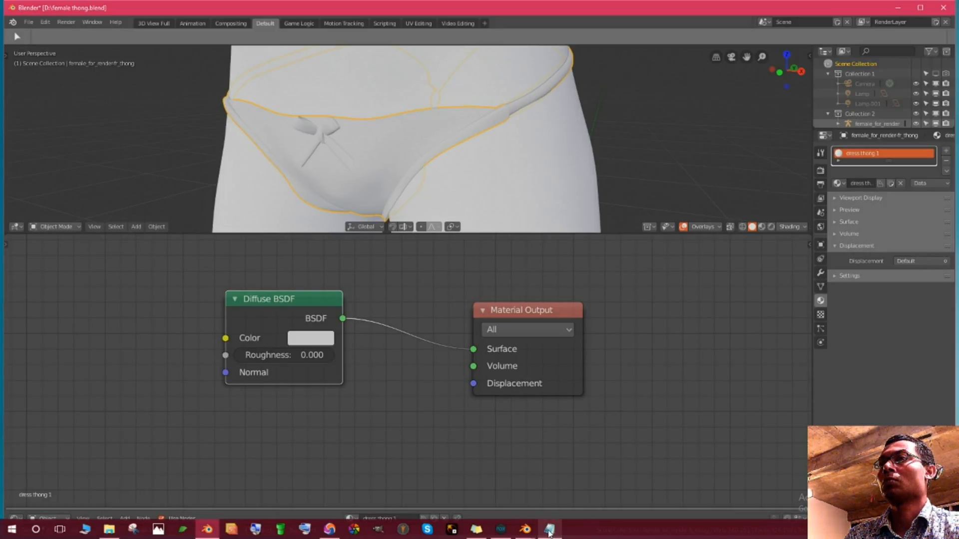
Switch to Notepad and add the note line "add texture> .png" below the existing notes
left_click(550, 530)
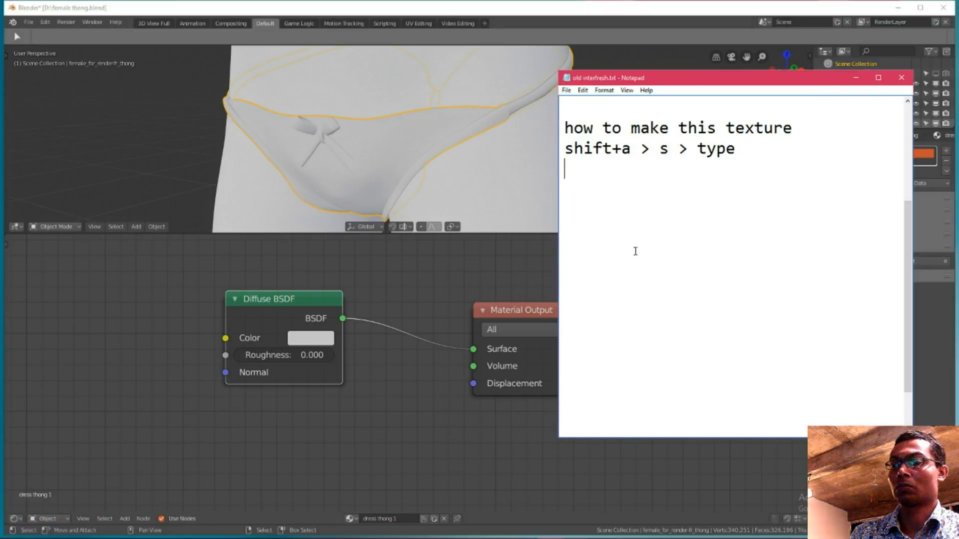
left_click(635, 251)
type("add")
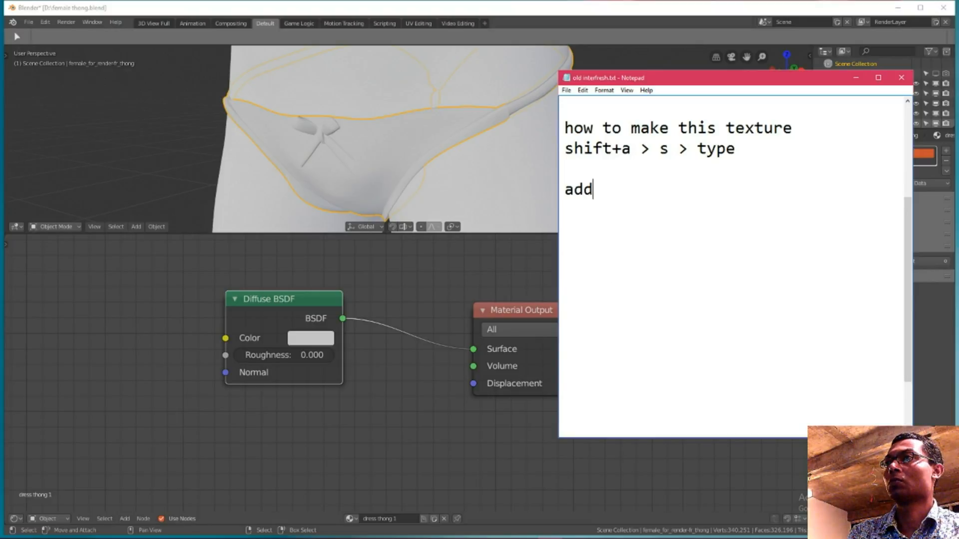
type(" texture> ")
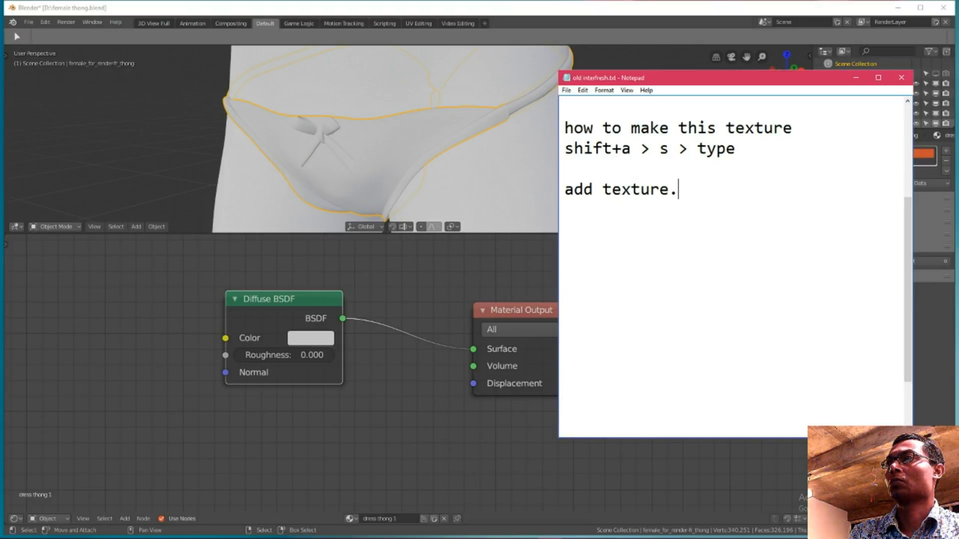
type(".")
key("BackSpace")
type(">")
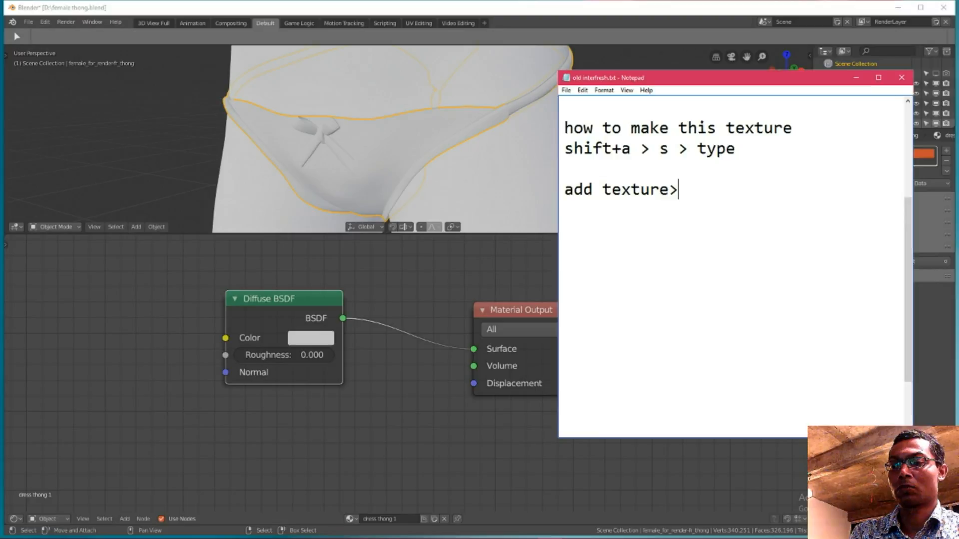
type(" .png")
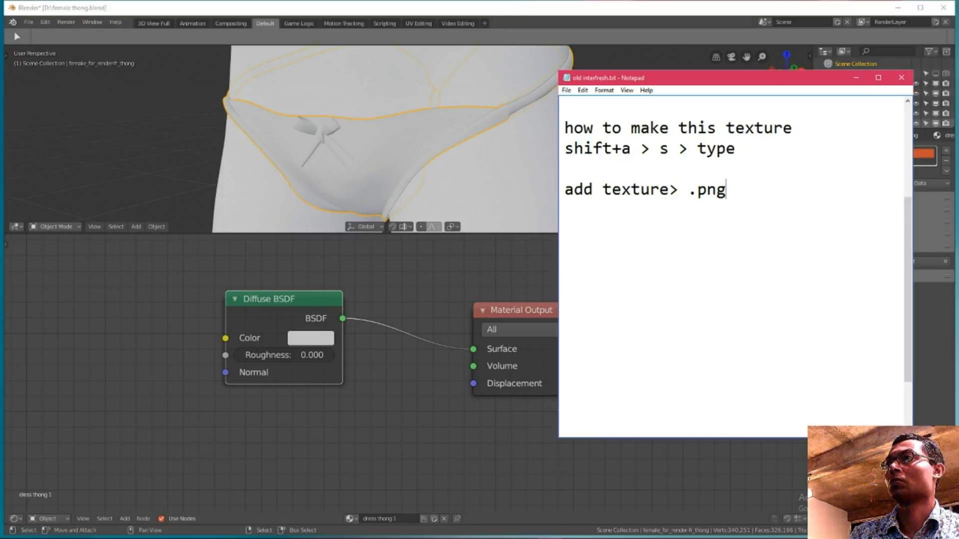
Open fr_thong.png from the "texture tut" folder and examine its lace detail and transparent areas against a checkerboard, then close the image
mouse_move(521, 531)
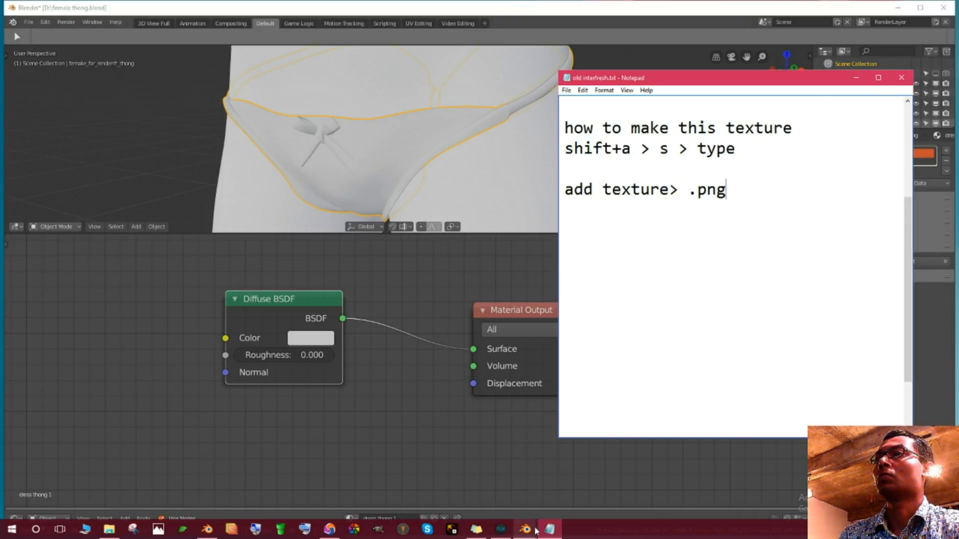
left_click(109, 529)
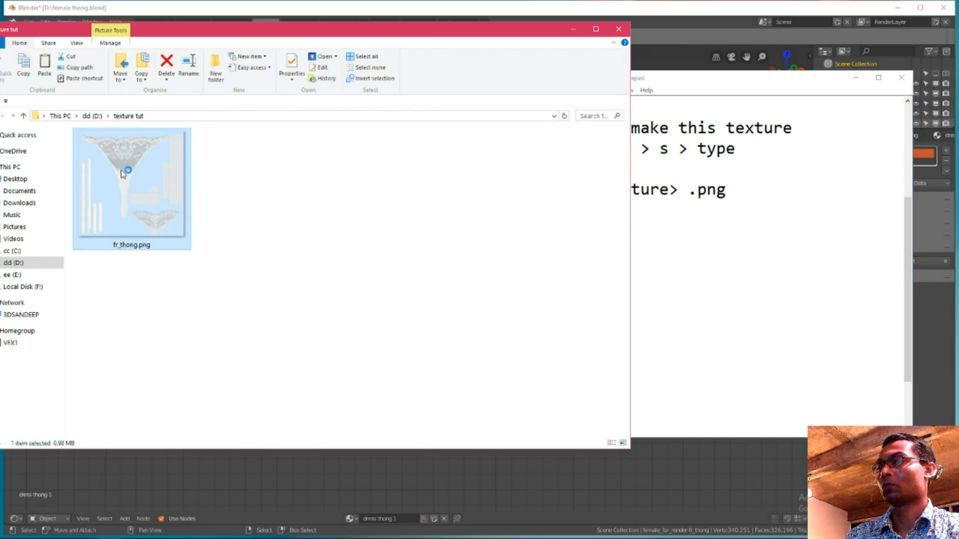
scroll(596, 238, "up", 4)
scroll(597, 238, "down", 3)
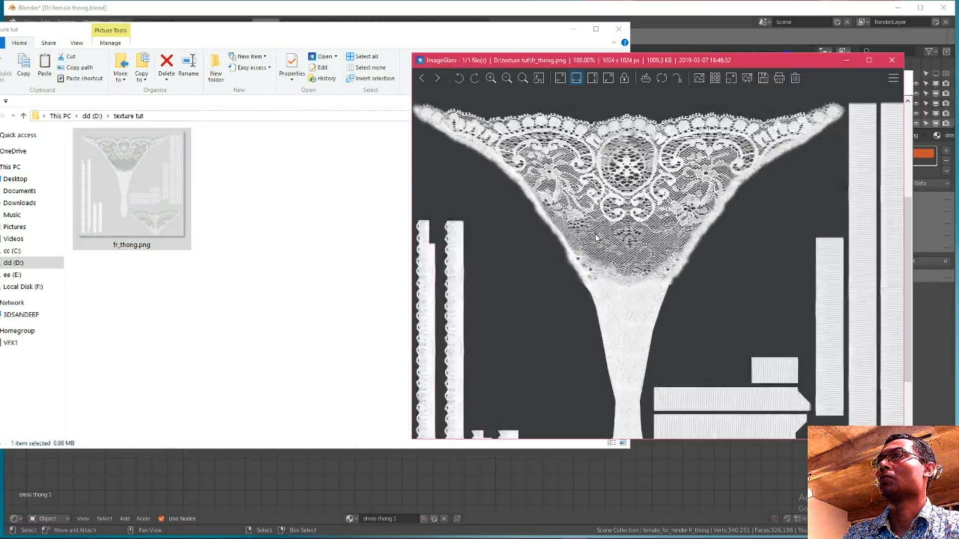
left_click(715, 79)
scroll(653, 212, "up", 4)
scroll(652, 212, "down", 2)
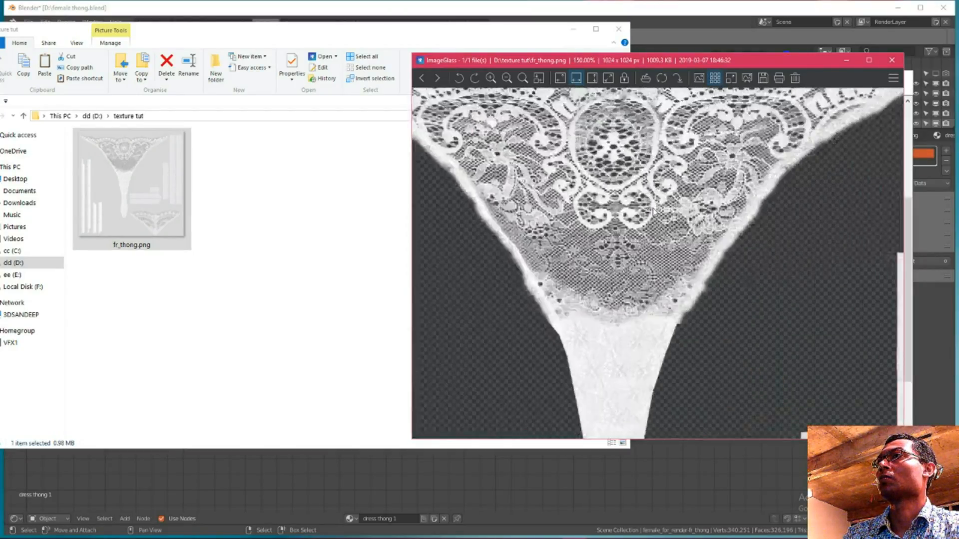
scroll(652, 212, "down", 3)
left_click(891, 60)
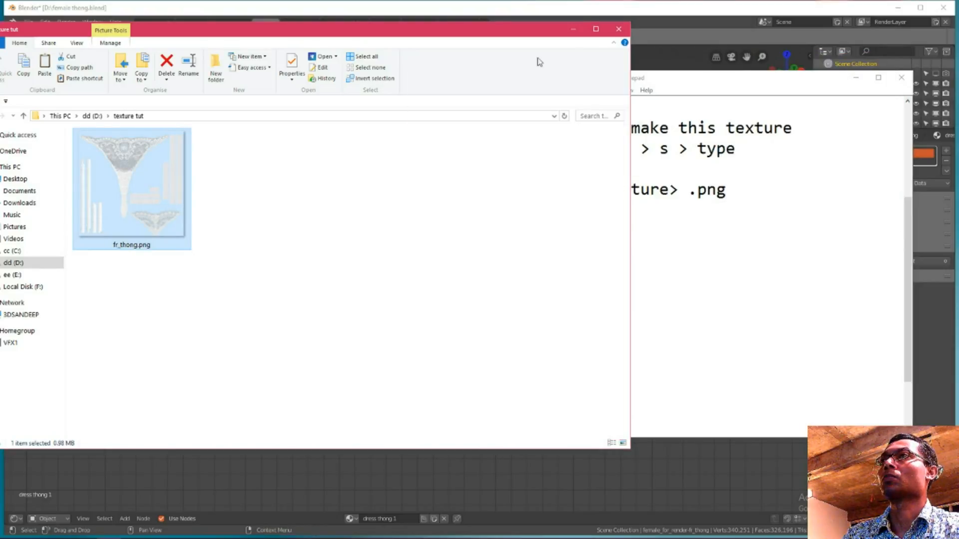
Bring fr_thong.png into the node editor as an image texture beside the Diffuse BSDF and connect its Color to the Diffuse Color
left_click(825, 89)
left_click(855, 78)
left_click_drag(517, 34, 842, 97)
left_click_drag(421, 268, 90, 345)
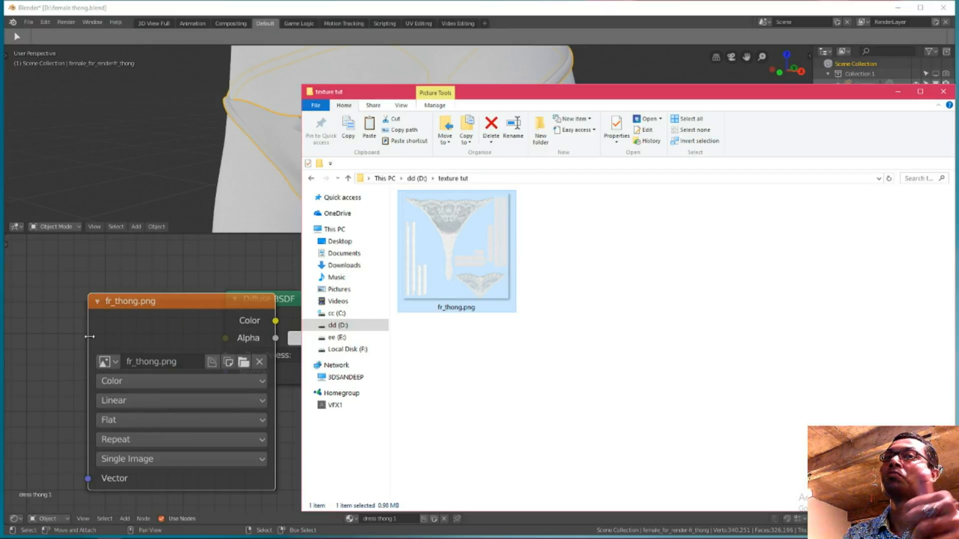
left_click(145, 312)
left_click_drag(197, 306, 115, 289)
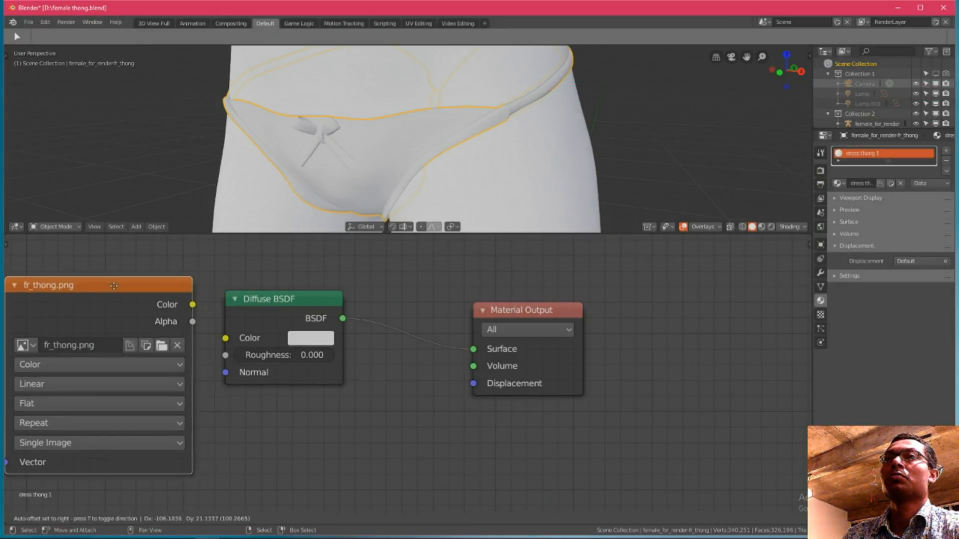
left_click_drag(195, 306, 225, 338)
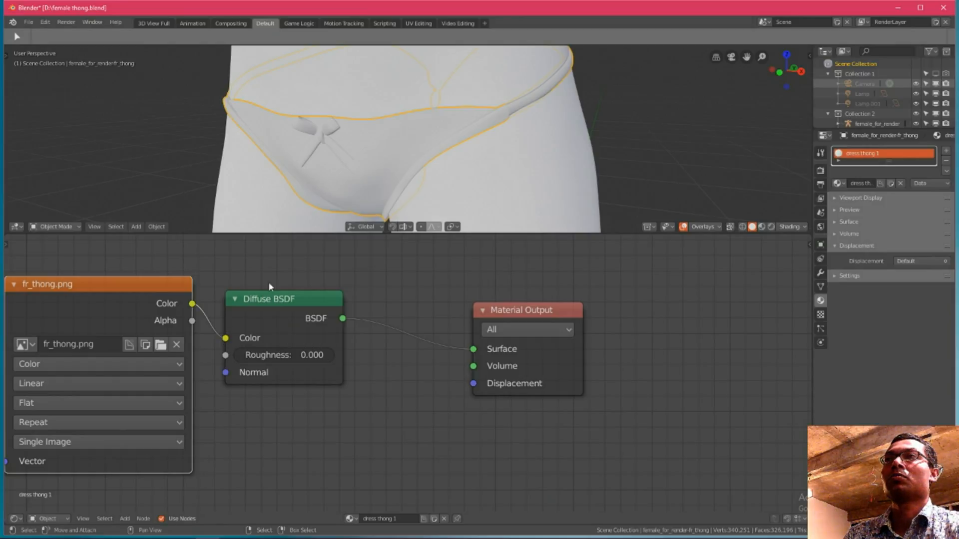
Show the 3D viewport in rendered preview and space the Diffuse BSDF and Material Output nodes farther from the image texture
key("shift+z")
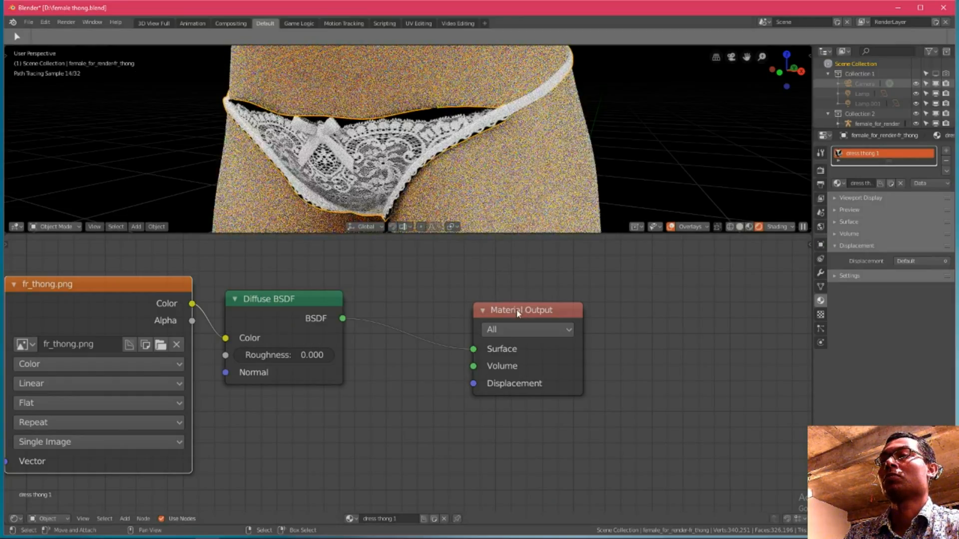
left_click_drag(507, 310, 698, 282)
left_click_drag(287, 301, 429, 299)
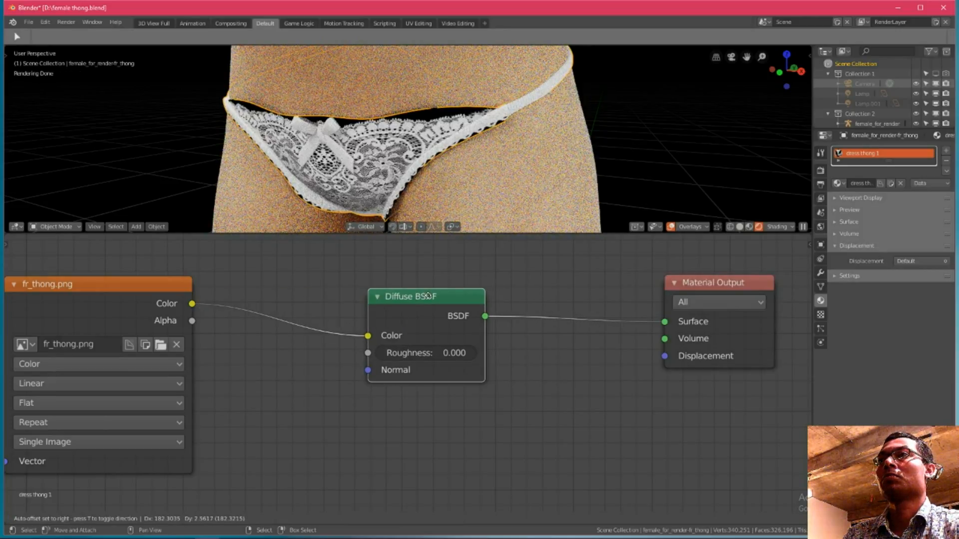
Switch to Notepad and add the note line "real time render preview 2.80 v"
left_click(545, 532)
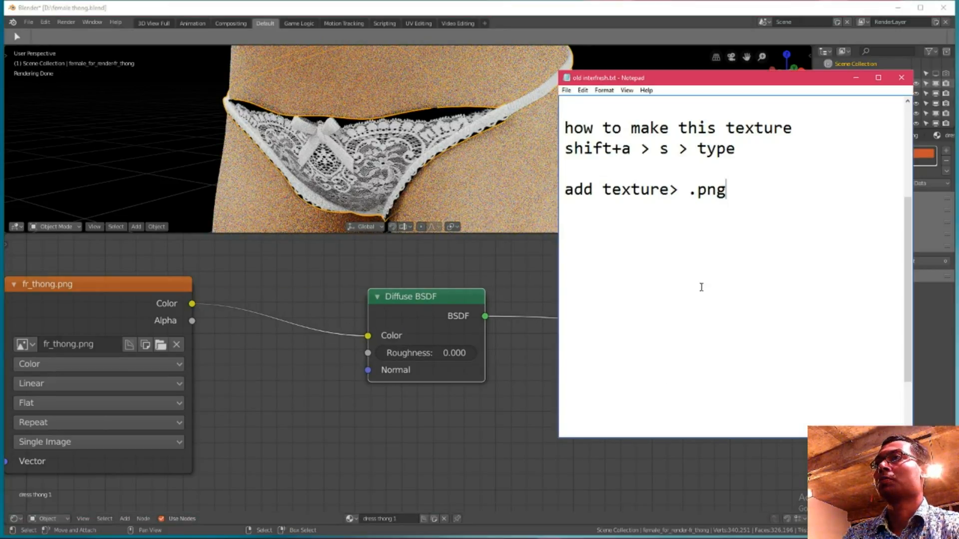
type("rea")
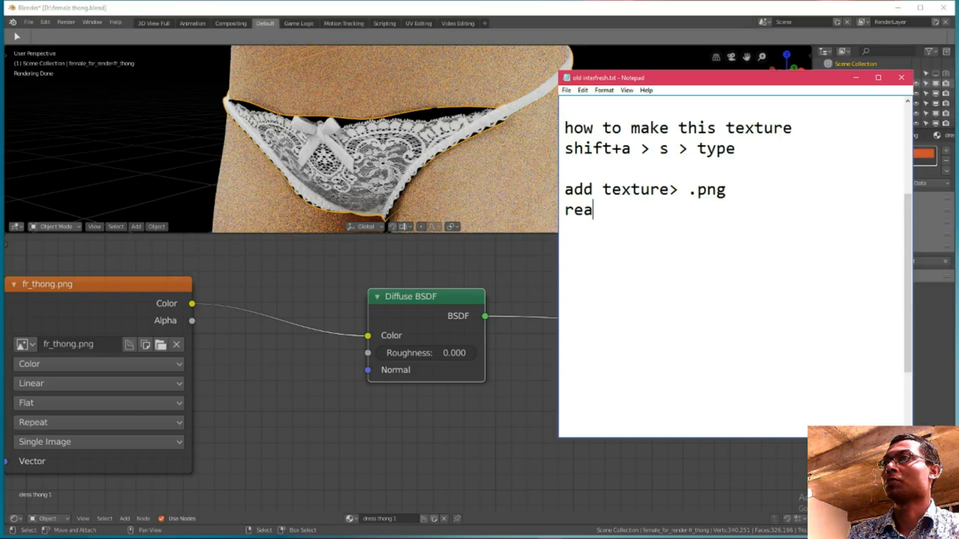
type("l tim")
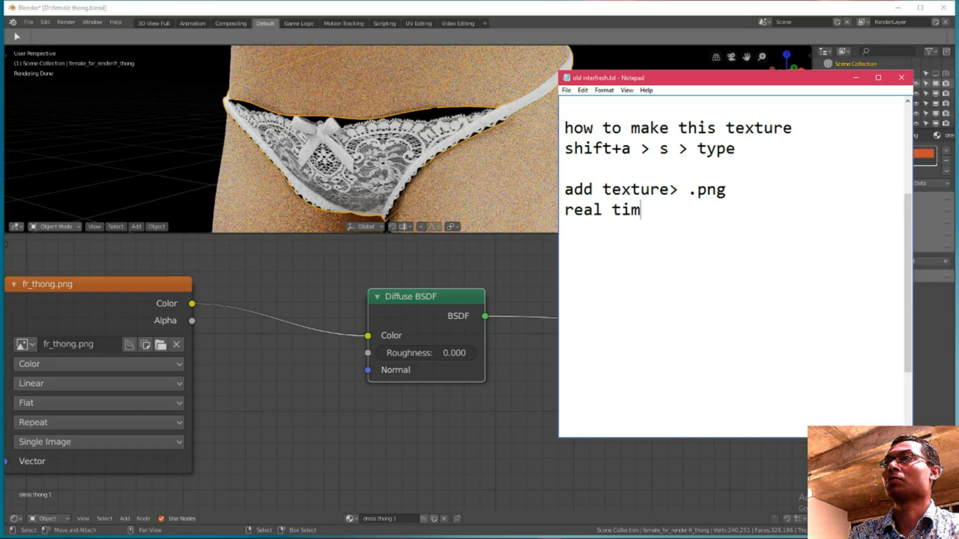
type("e render preview")
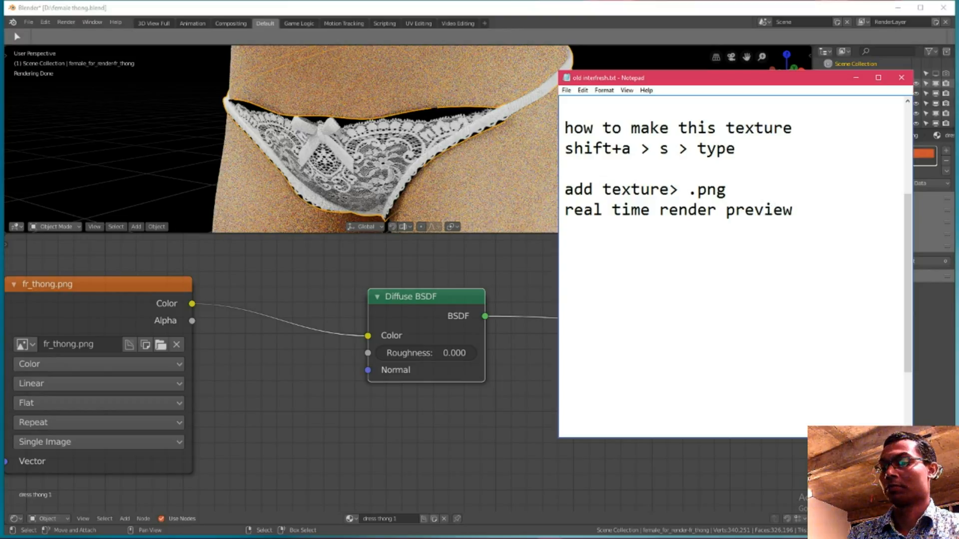
type(" 2.80 v")
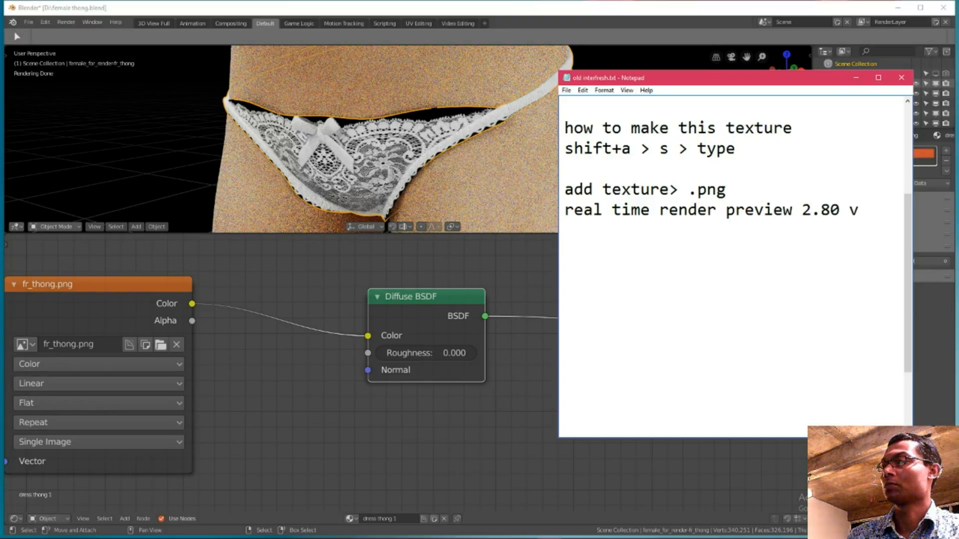
Return to Blender and insert an Add Shader node on the link between the Diffuse BSDF and the Material Output
left_click(301, 292)
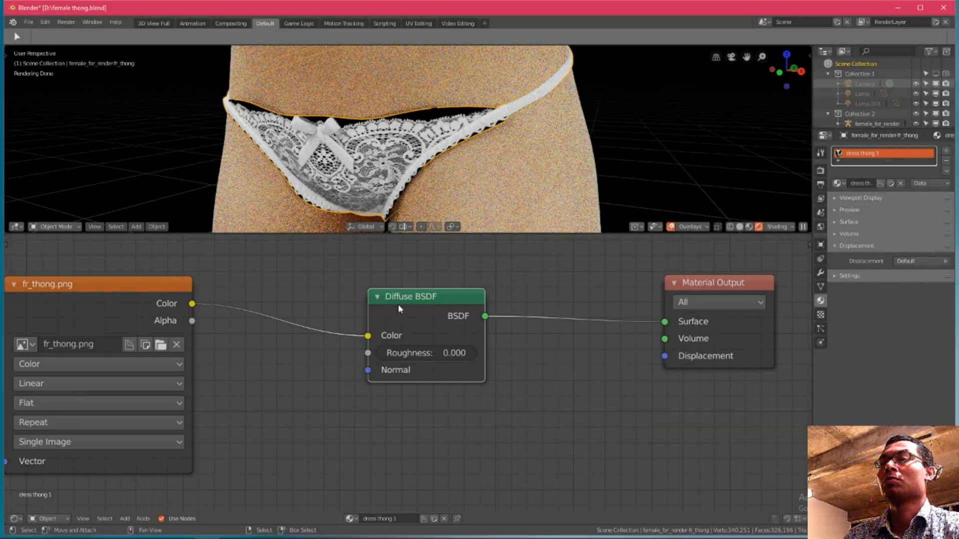
left_click_drag(398, 304, 370, 332)
key("shift+a")
left_click(467, 306)
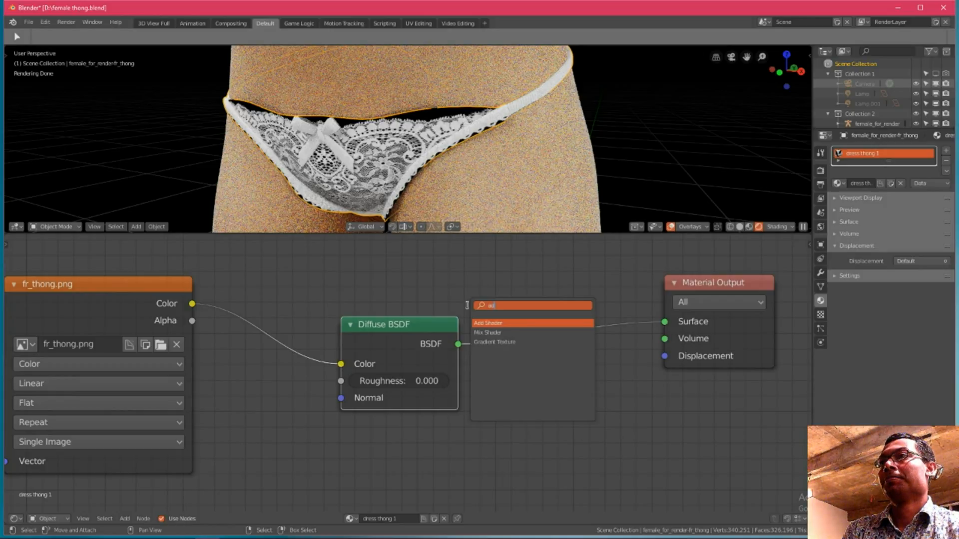
key("Return")
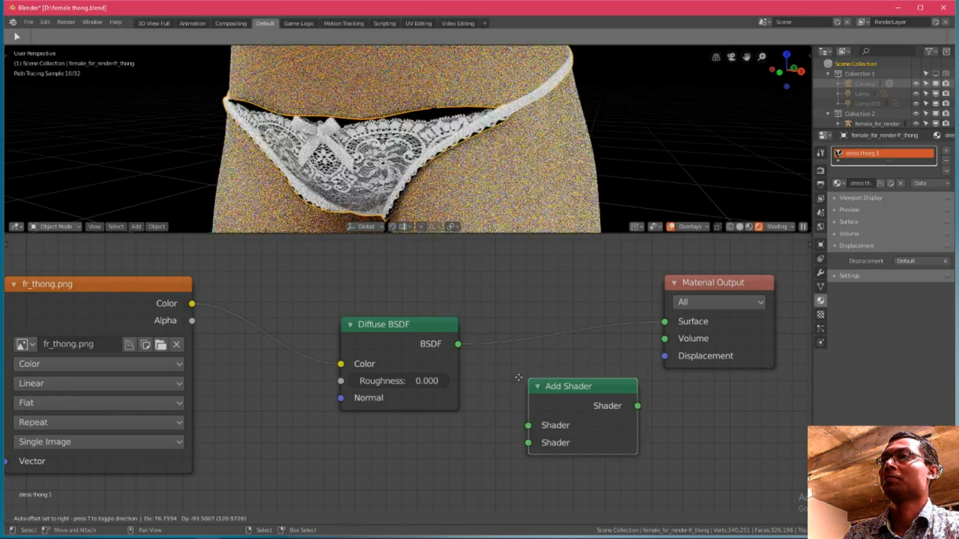
left_click(512, 327)
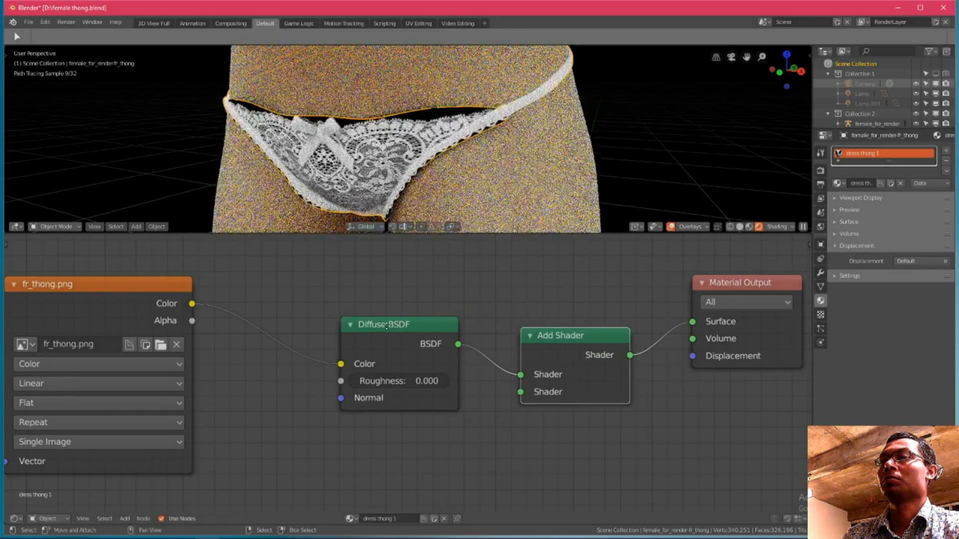
Add a Translucent BSDF above the Diffuse BSDF, connect it to the Add Shader's first input, and feed its Color from fr_thong.png
left_click_drag(386, 326, 318, 375)
key("shift+a")
left_click(346, 333)
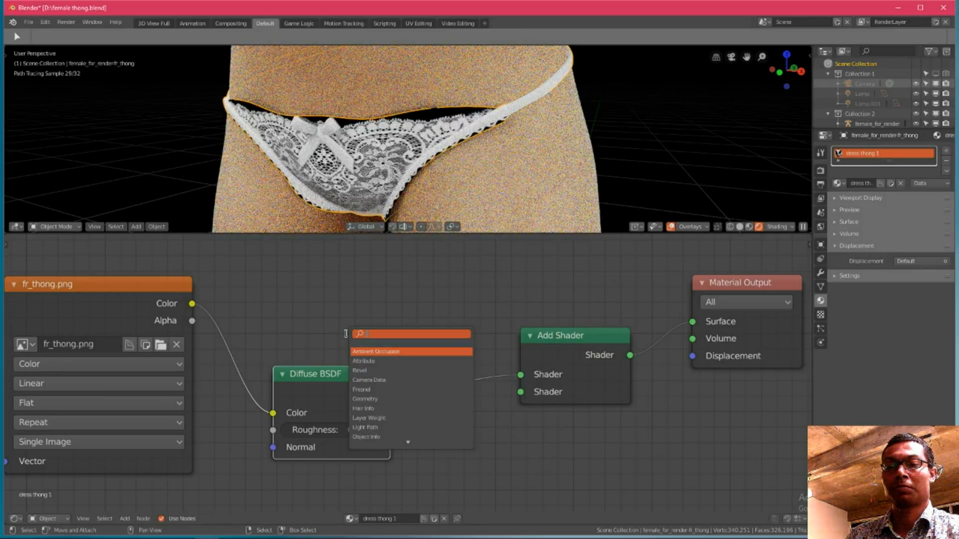
type("trans")
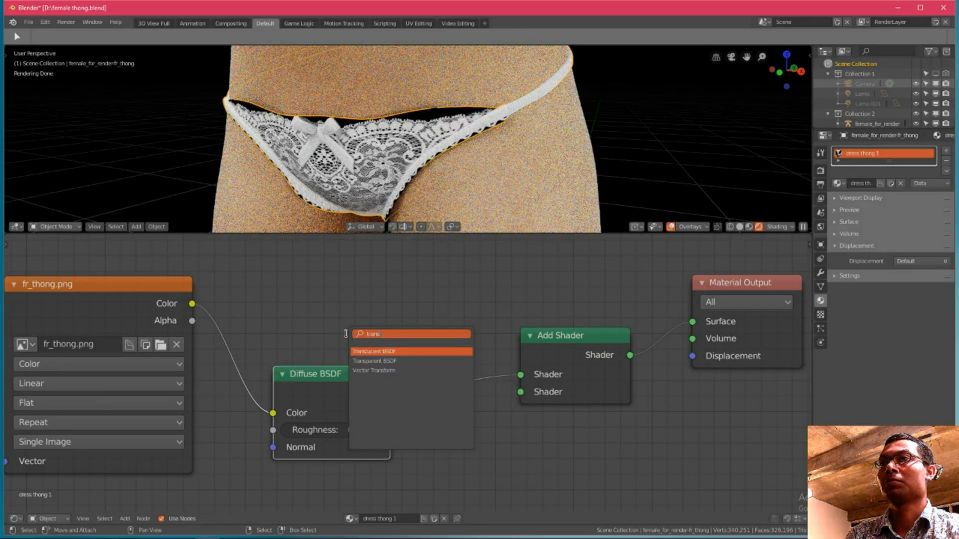
key("Return")
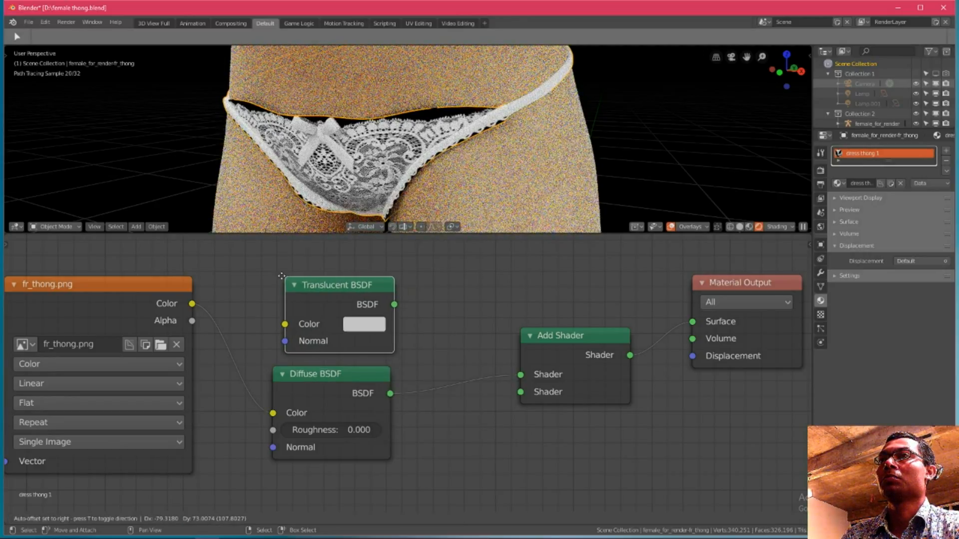
left_click(281, 279)
left_click_drag(388, 304, 523, 379)
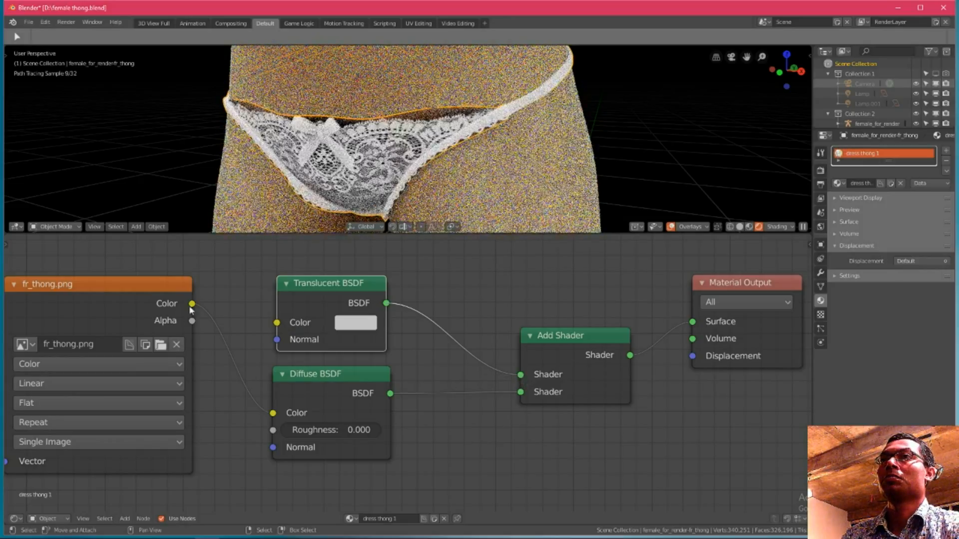
left_click_drag(192, 304, 280, 324)
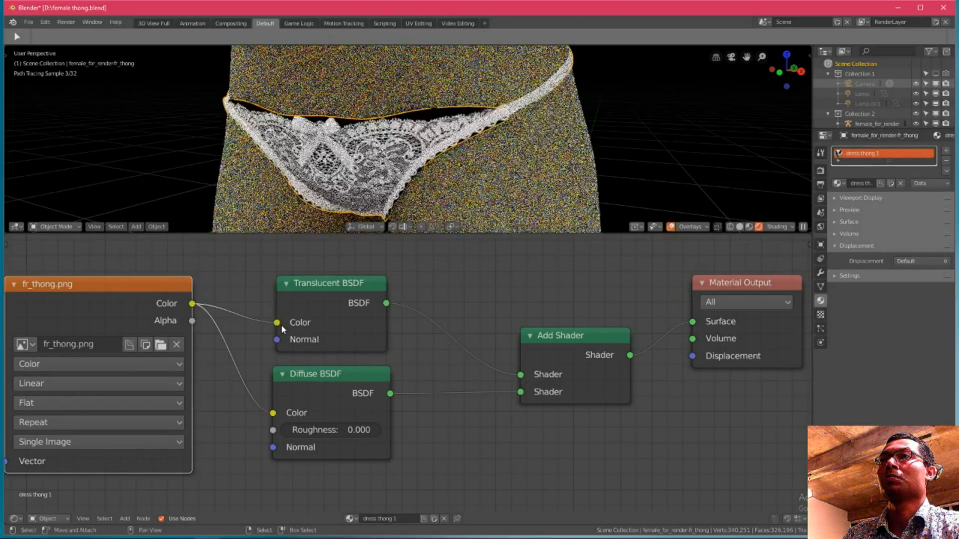
Move the Add Shader closer to the BSDF nodes and the Material Output farther away to make room between them
left_click_drag(545, 339, 458, 334)
middle_click_drag(511, 335, 332, 360)
left_click_drag(537, 309, 659, 307)
key("shift+a")
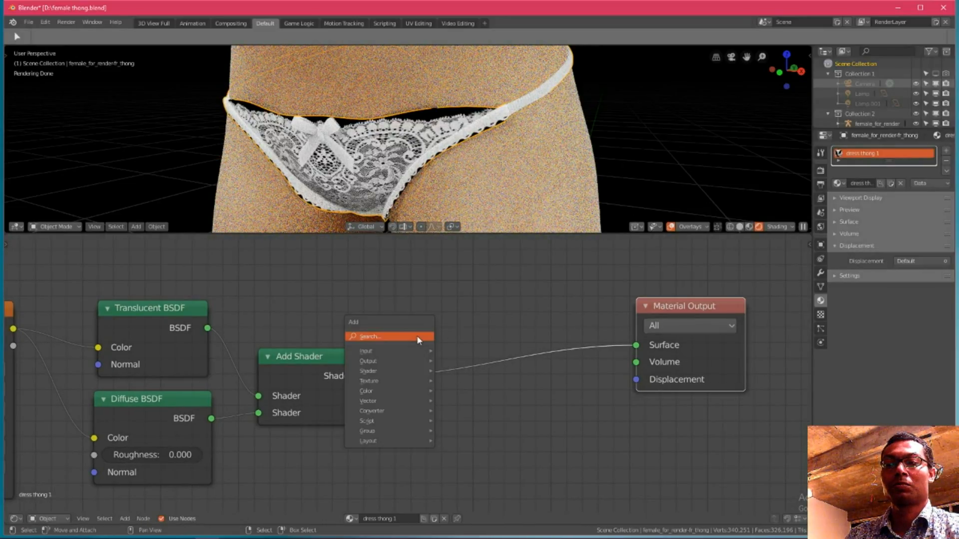
left_click(416, 337)
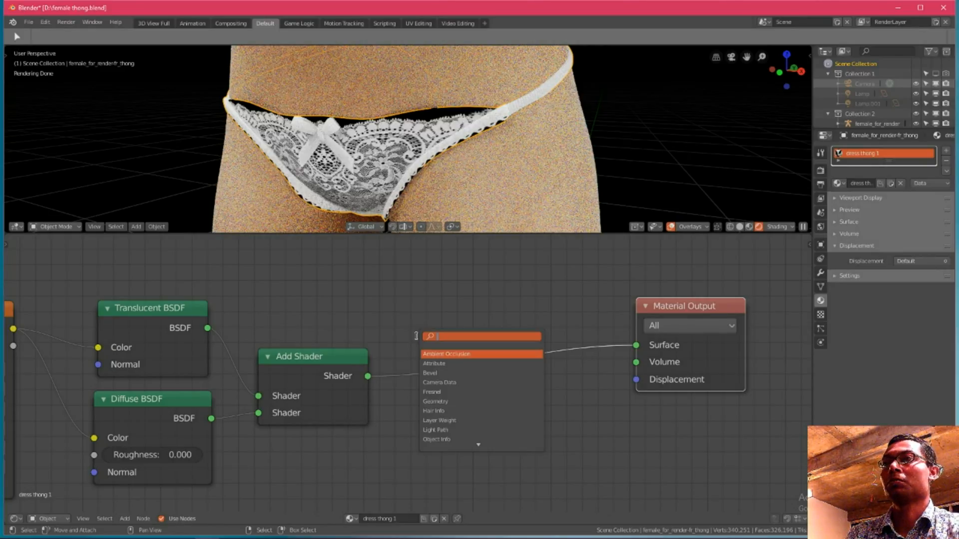
left_click(320, 359)
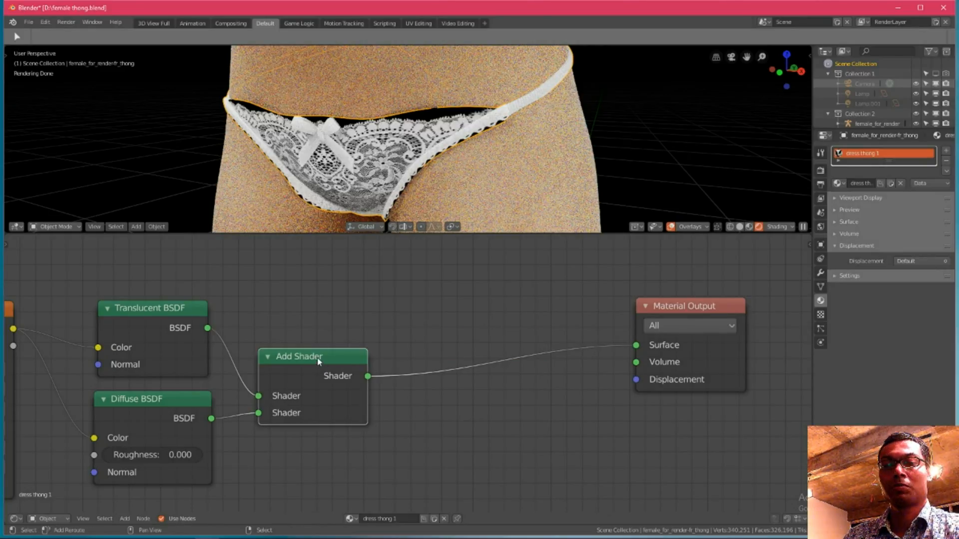
key("shift+d")
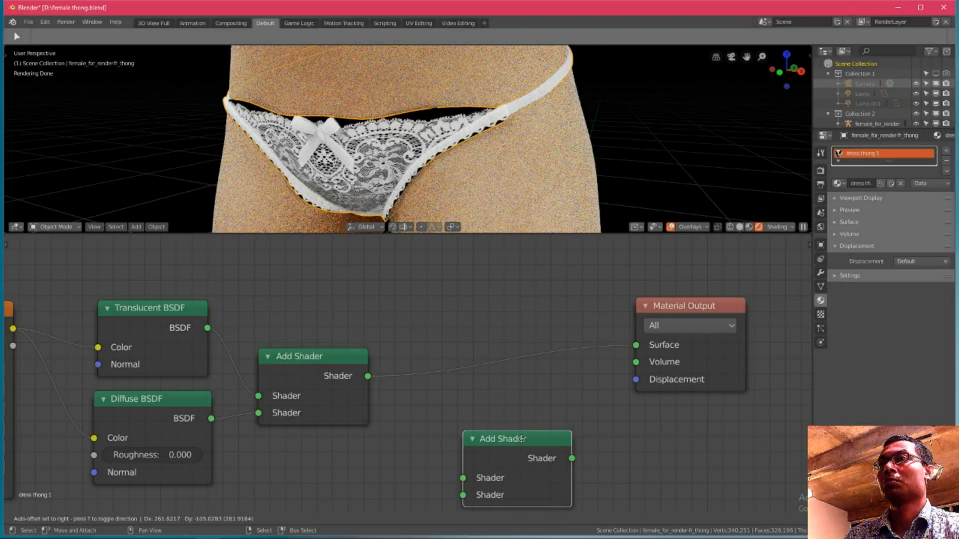
left_click(516, 421)
key("Delete")
Insert a second Add Shader node on the link between the existing Add Shader and the Material Output
key("shift+a")
left_click(514, 417)
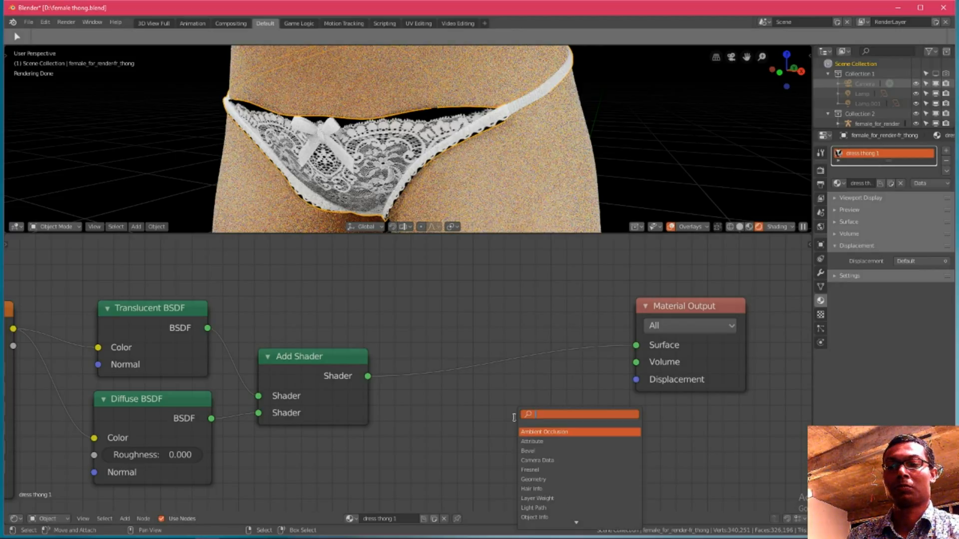
type("ad")
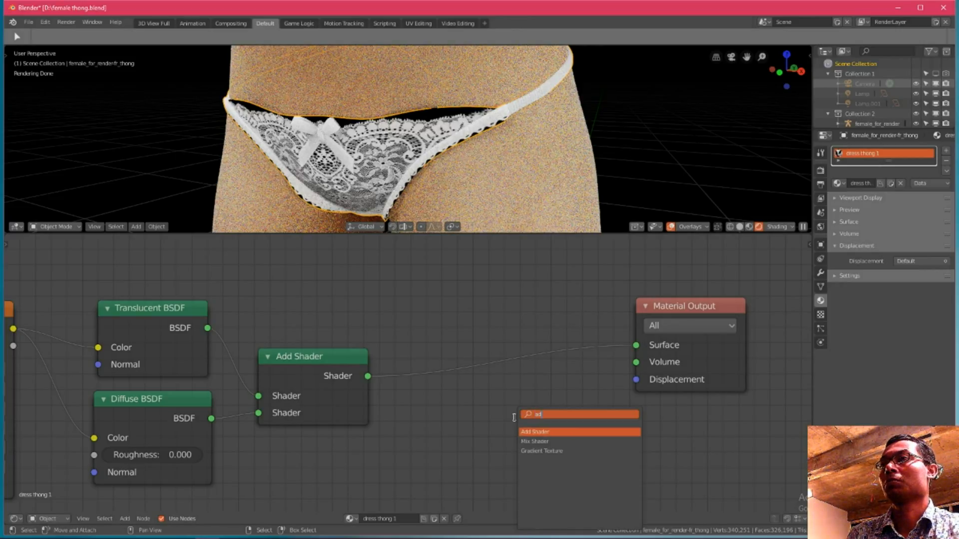
key("Return")
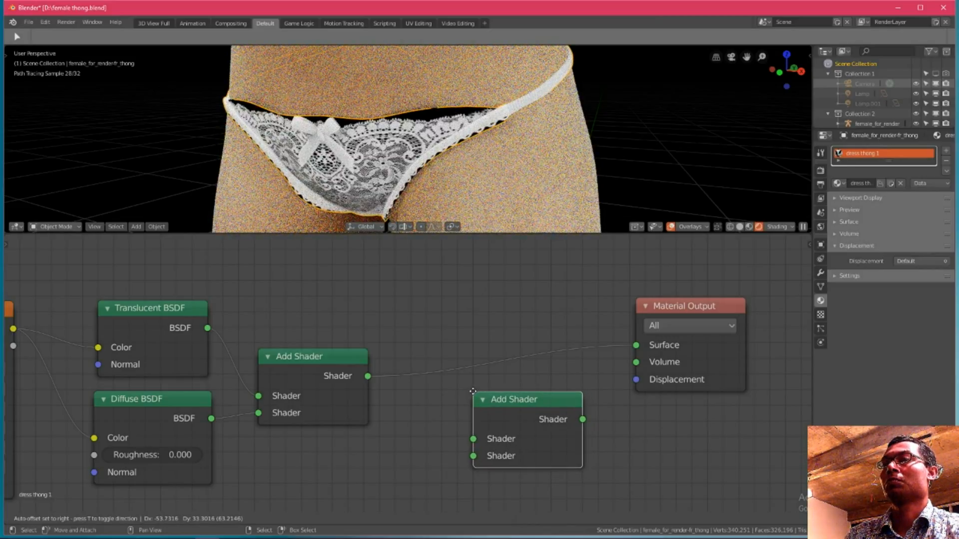
left_click(465, 326)
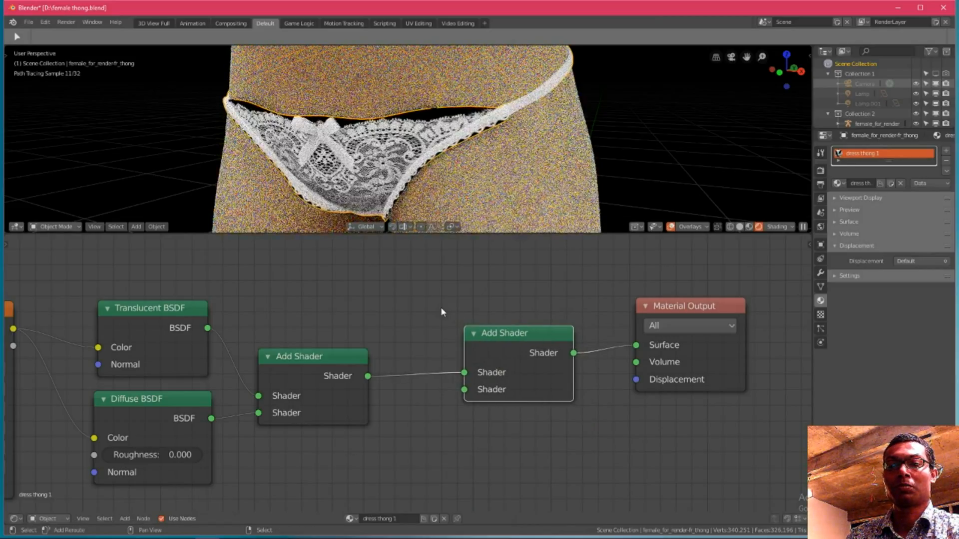
Add a Velvet BSDF below the first Add Shader, connect it to the second Add Shader's lower input, and feed its Color from fr_thong.png
key("F3")
type("vel")
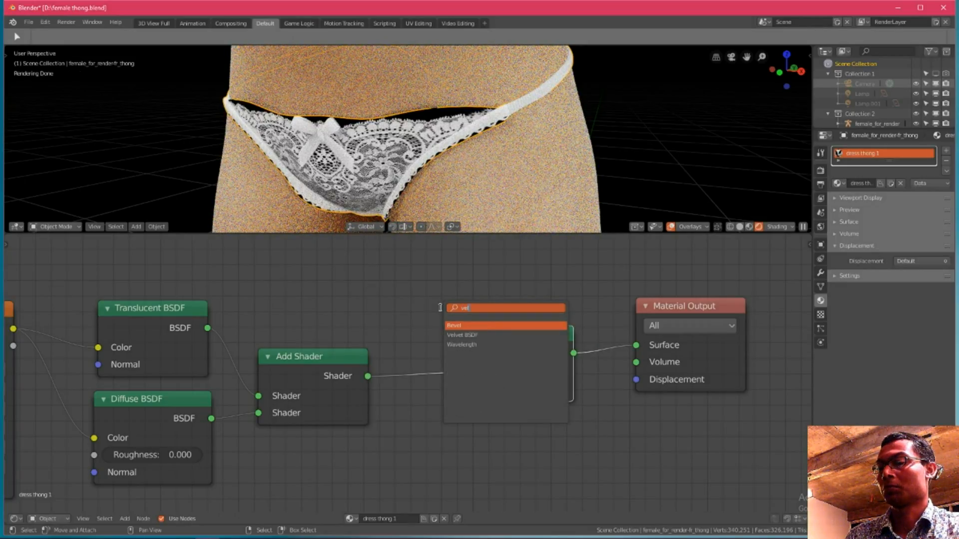
key("Down")
key("Return")
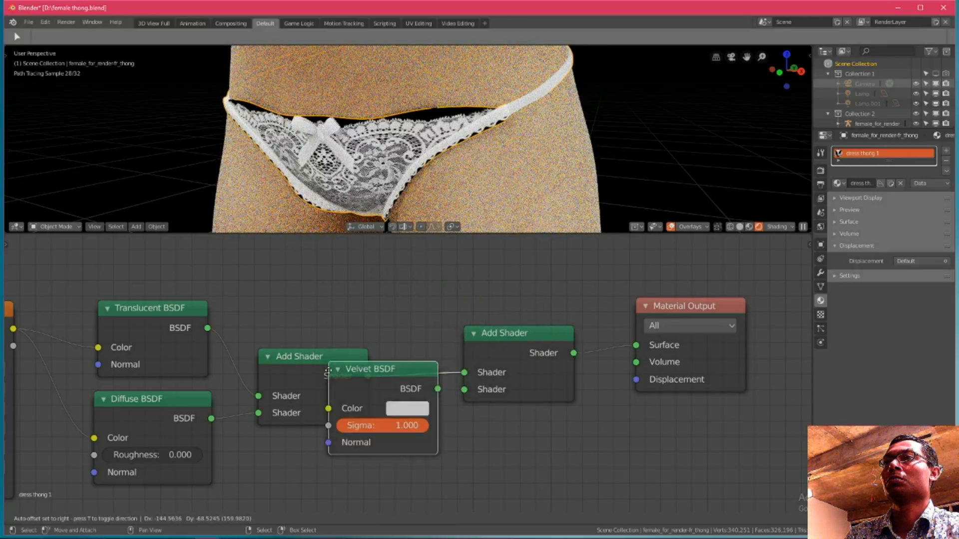
left_click(282, 443)
middle_click_drag(372, 453, 379, 421)
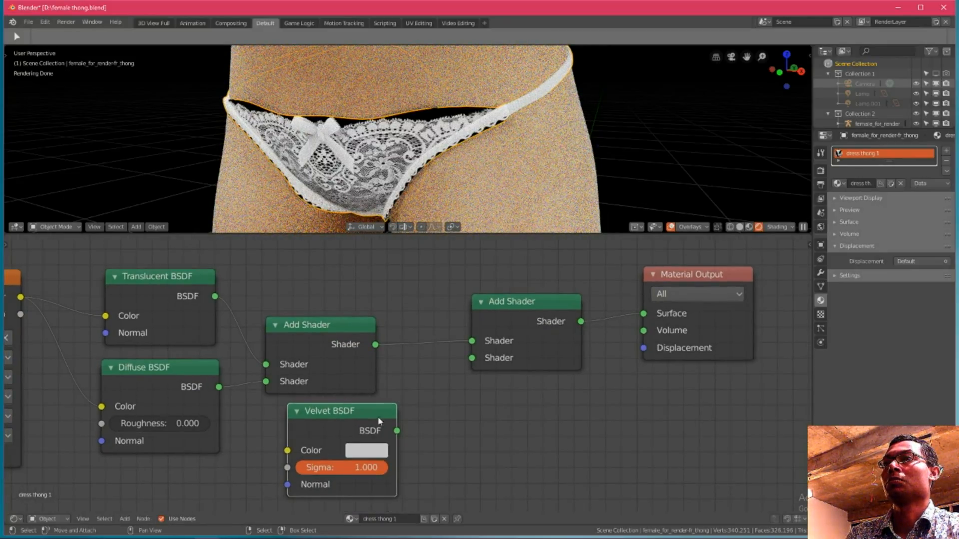
left_click_drag(401, 432, 442, 402)
left_click_drag(478, 367, 478, 369)
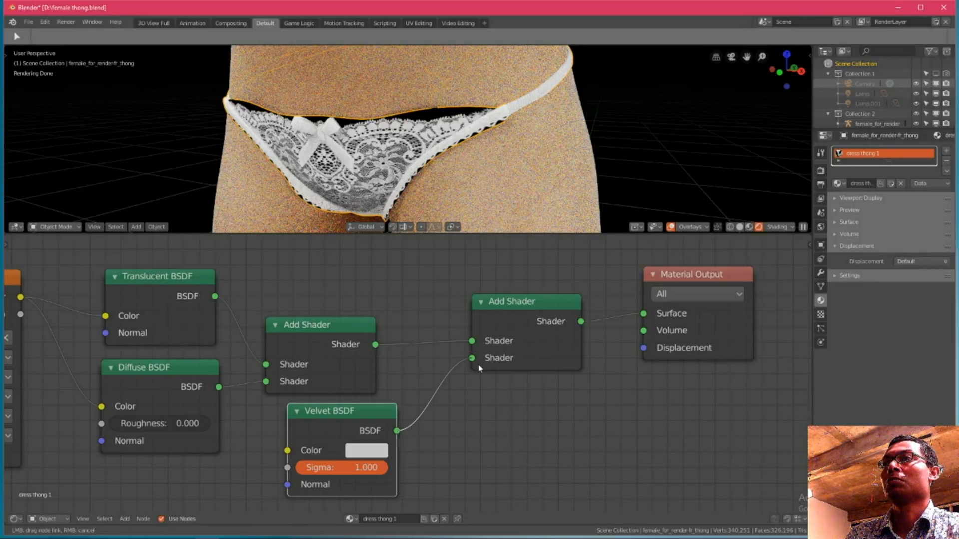
middle_click_drag(462, 415, 566, 383)
left_click_drag(125, 272, 405, 427)
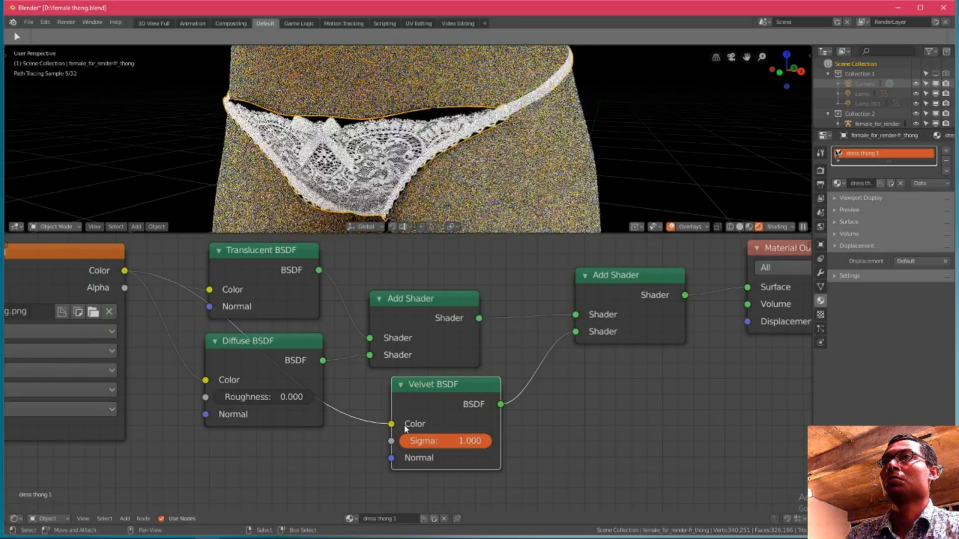
Set the Velvet BSDF's Sigma to 1.76 and move the Material Output farther from the second Add Shader
left_click(428, 441)
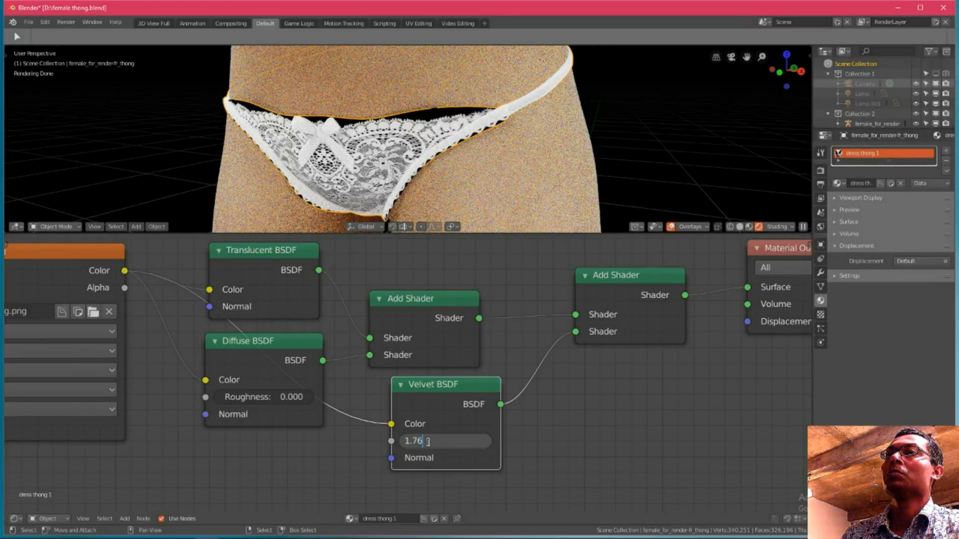
key("Return")
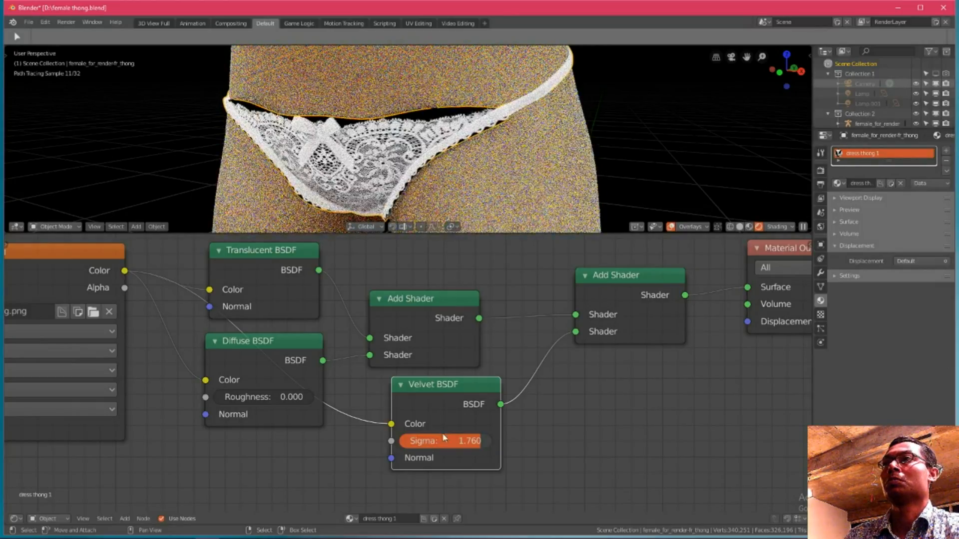
middle_click_drag(586, 385, 346, 452)
left_click_drag(575, 312, 692, 306)
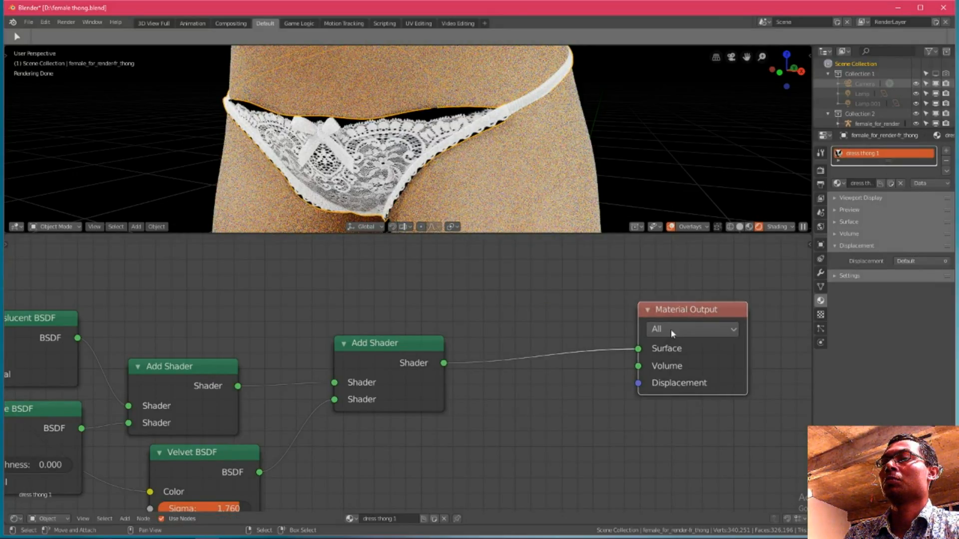
Switch to Notepad and add the note lines "delete the black image" and "to do"
left_click(549, 529)
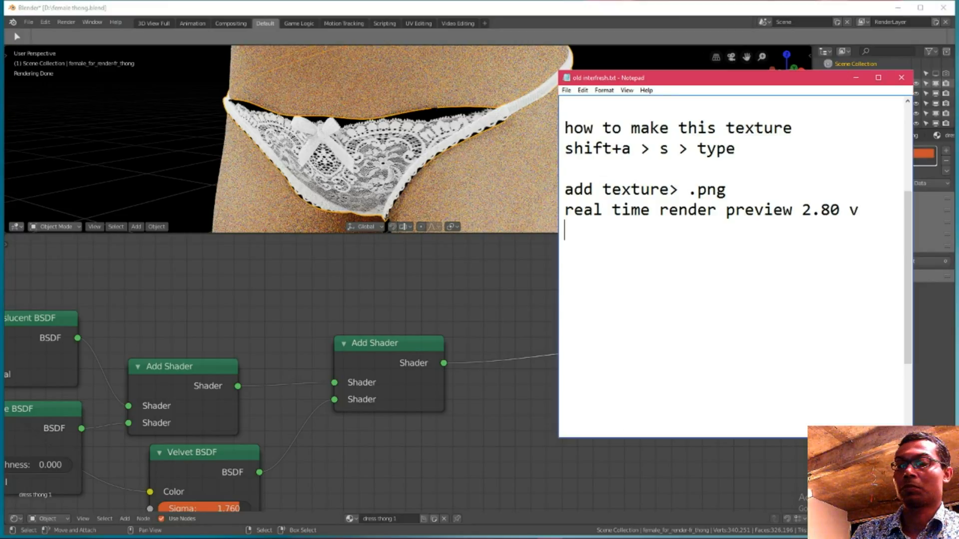
type("delete the black")
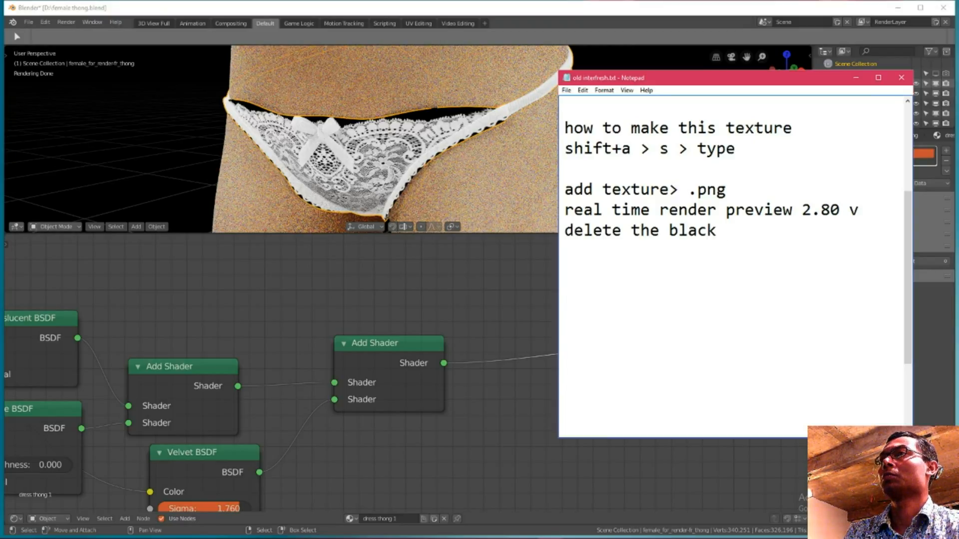
type(" image")
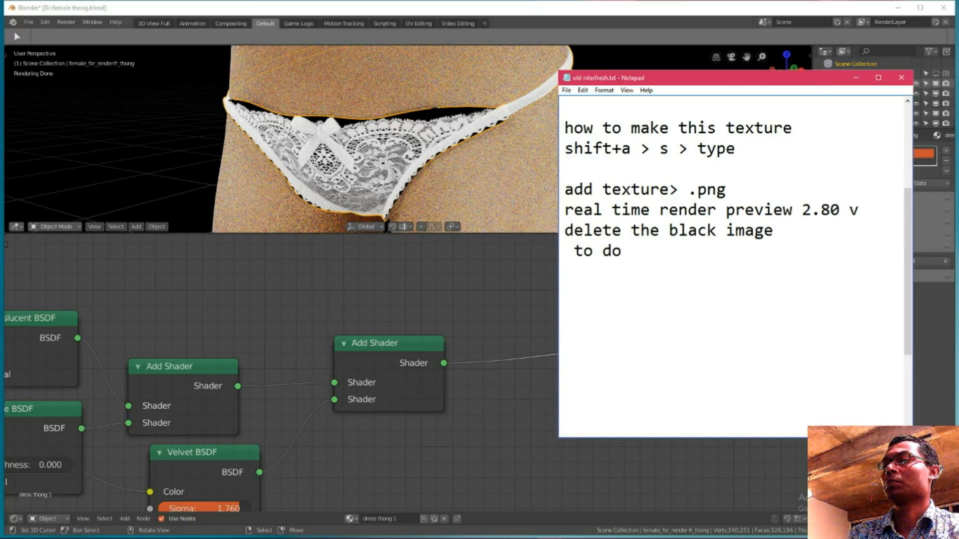
Return to Blender and insert a Mix Shader node between the second Add Shader and the Material Output
left_click(597, 26)
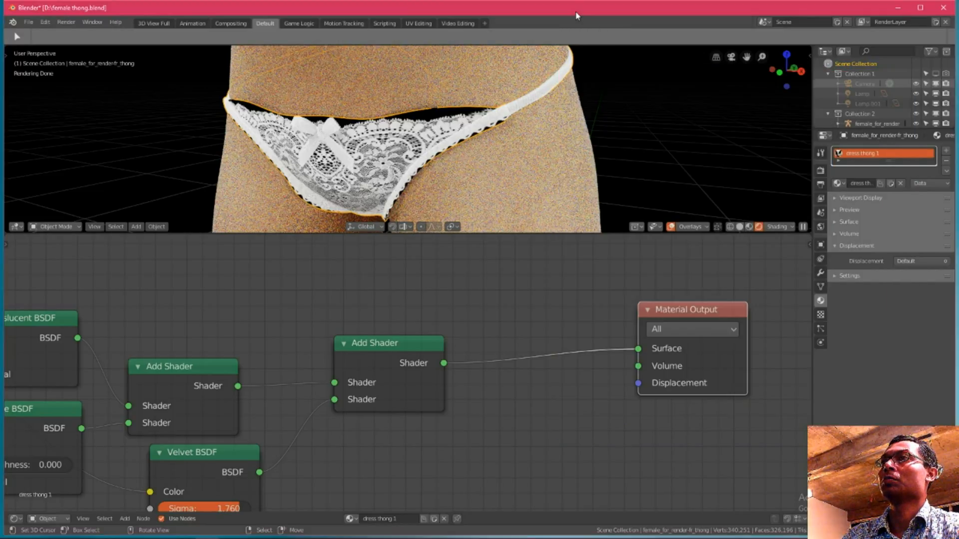
key("shift+a")
left_click(514, 401)
type("mix")
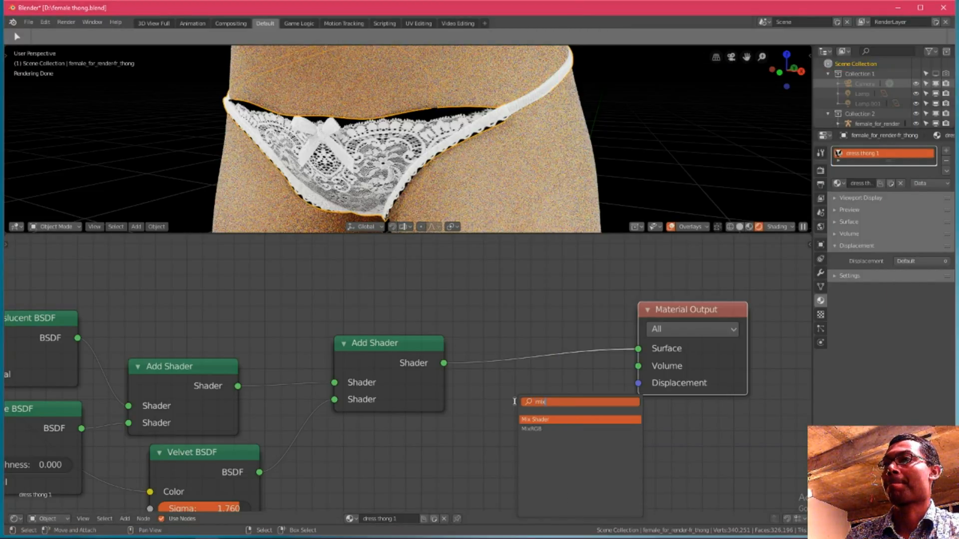
key("Return")
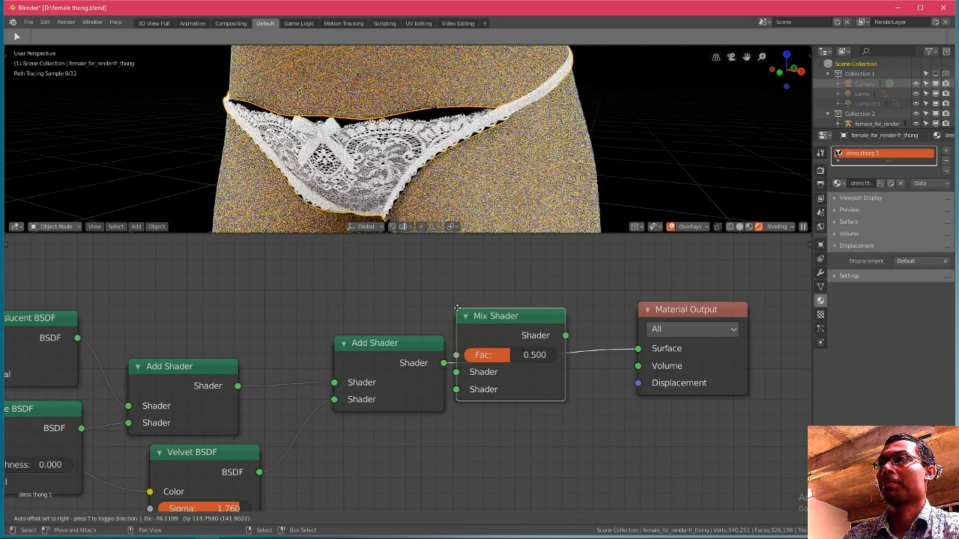
left_click(509, 317)
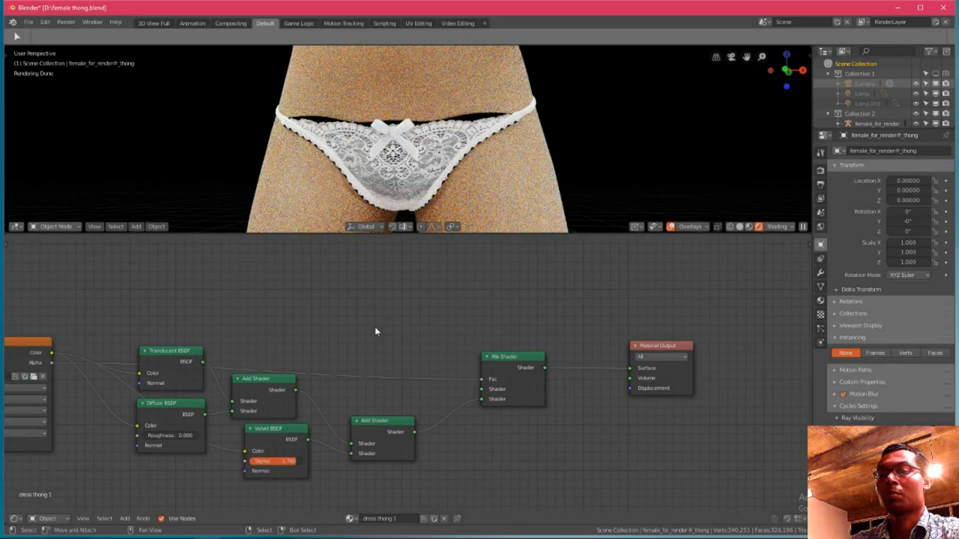
Add a Transparent BSDF node above the second Add Shader
middle_click_drag(375, 327, 348, 312)
key("shift+a")
left_click(347, 313)
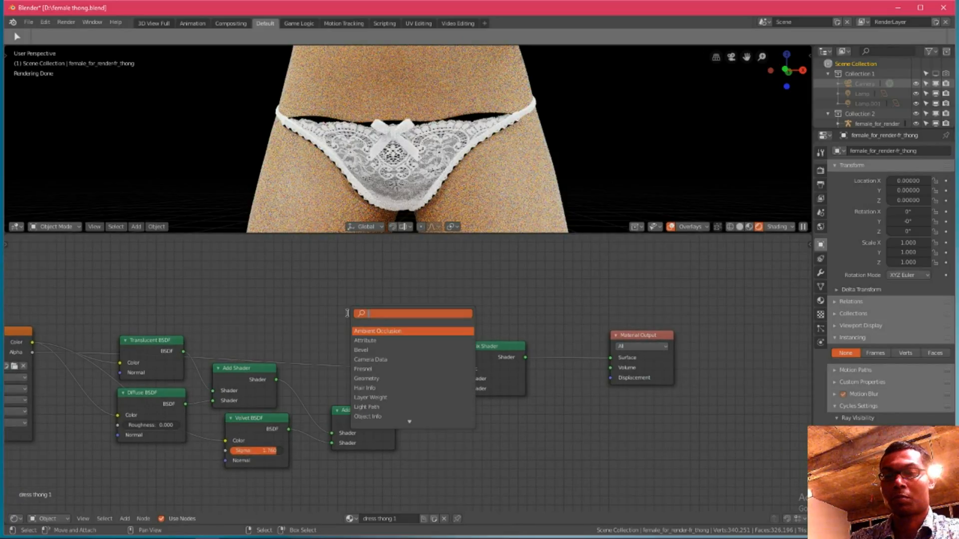
type("tran")
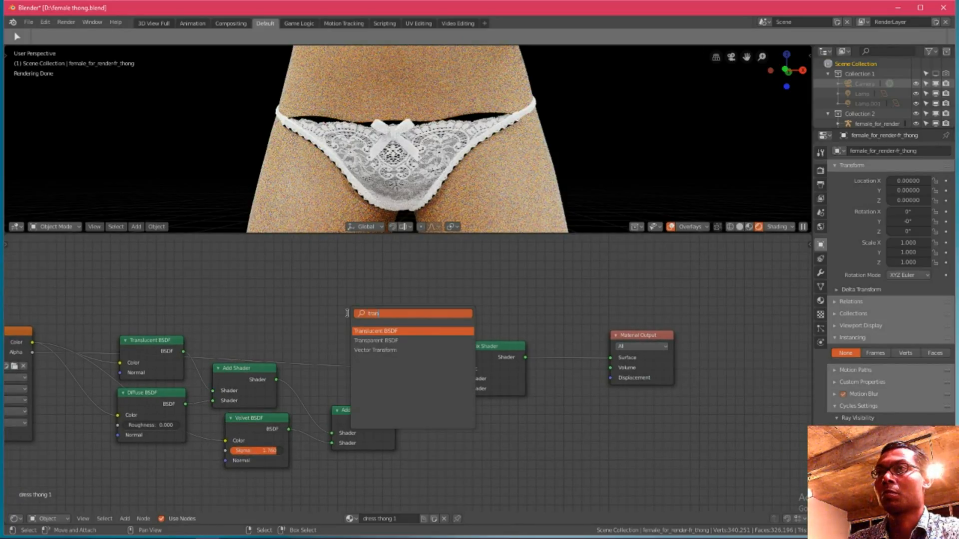
key("Down")
key("Return")
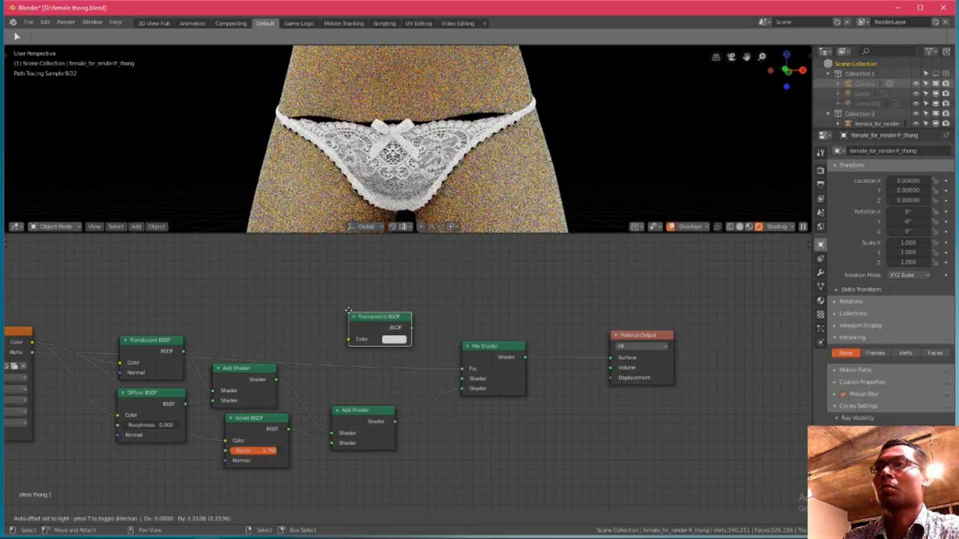
left_click(342, 302)
Disconnect the Mix Shader's Fac input and connect the Transparent BSDF to the Mix Shader's first Shader input
left_click_drag(462, 372, 256, 303)
left_click_drag(372, 312, 353, 318)
scroll(391, 199, "up", 2)
middle_click_drag(391, 199, 449, 242)
left_click_drag(463, 234, 463, 268)
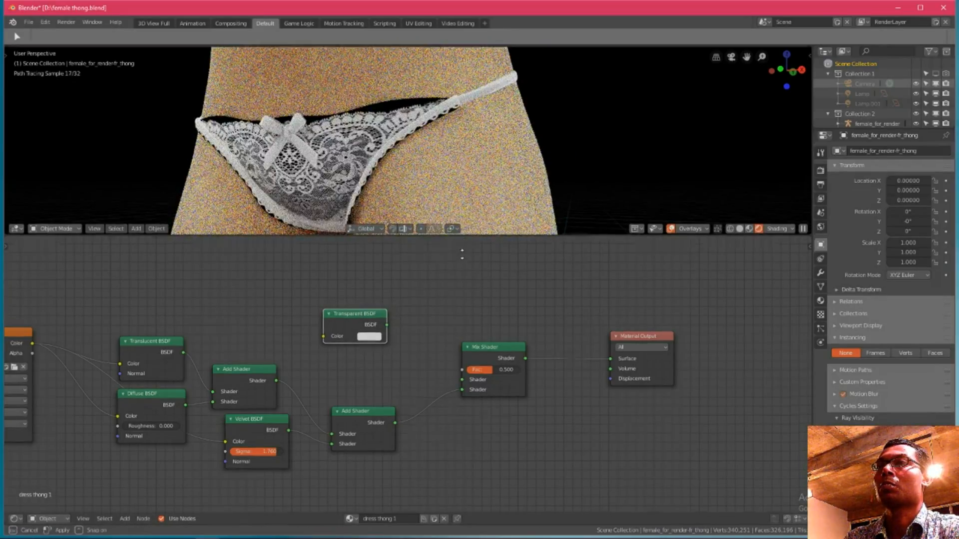
left_click_drag(387, 342, 463, 398)
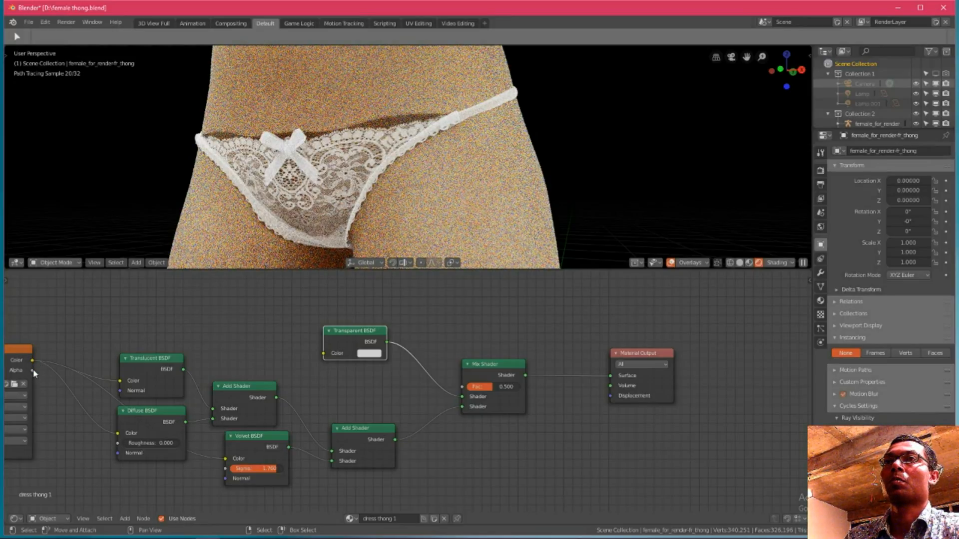
Connect the Alpha output of fr_thong.png to the Mix Shader's Fac and move the Transparent BSDF slightly closer to the Mix Shader
middle_click_drag(69, 342, 180, 321)
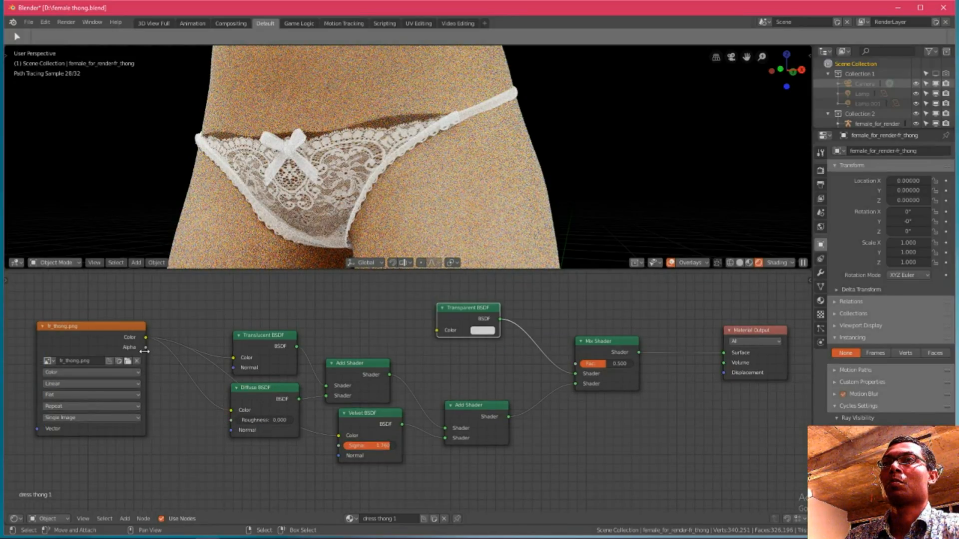
left_click_drag(146, 348, 578, 364)
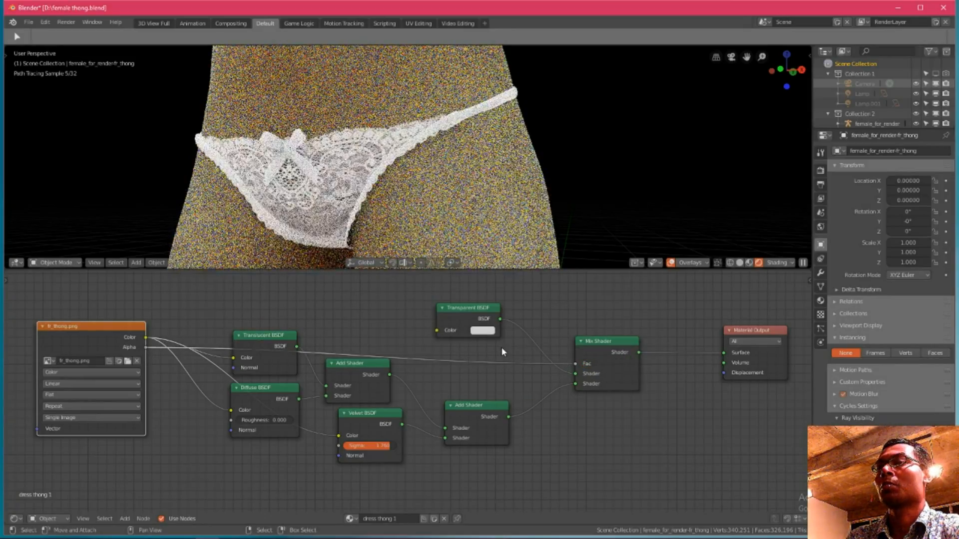
left_click_drag(146, 338, 370, 324)
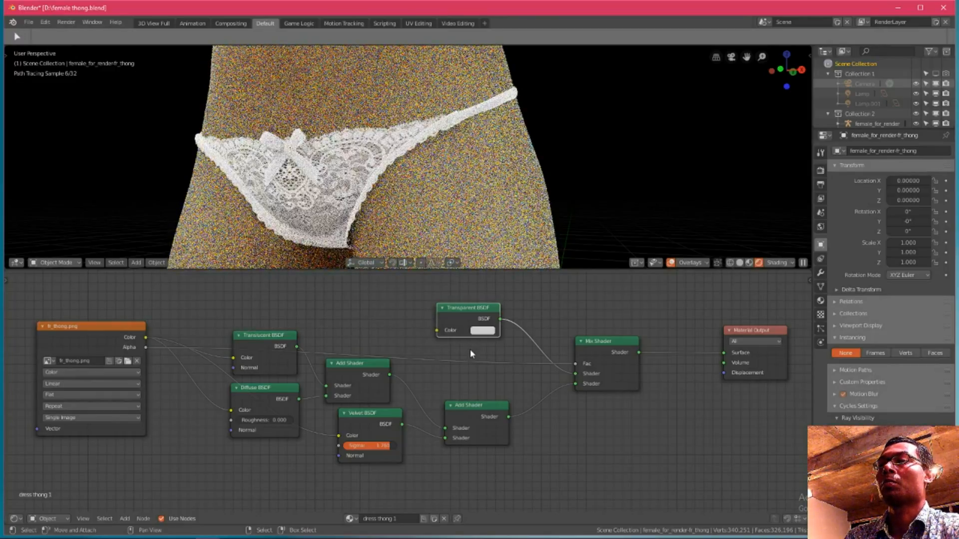
left_click_drag(475, 309, 487, 316)
Enlarge the 3D viewport and examine the rendered lace material up close from the front and back
left_click_drag(476, 269, 476, 288)
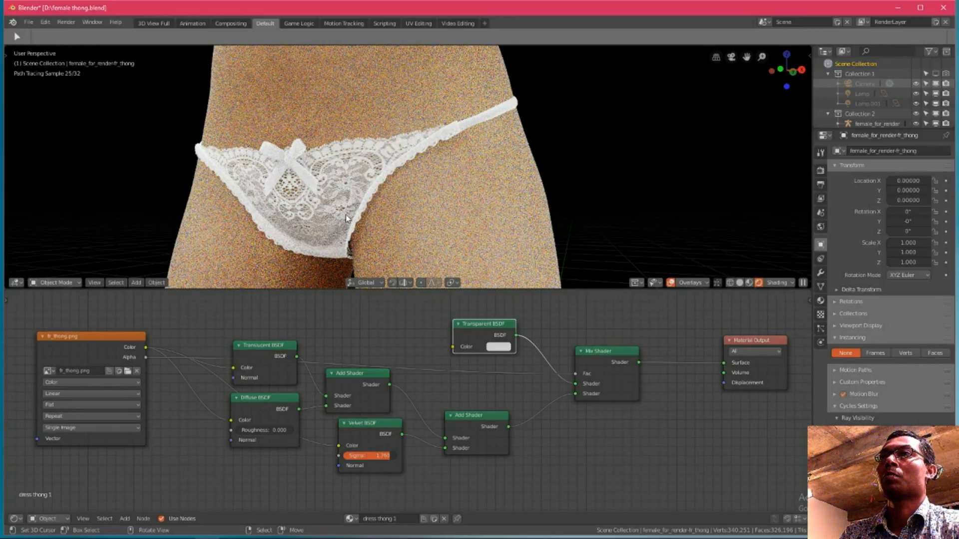
scroll(345, 215, "up", 2)
scroll(507, 160, "up", 4)
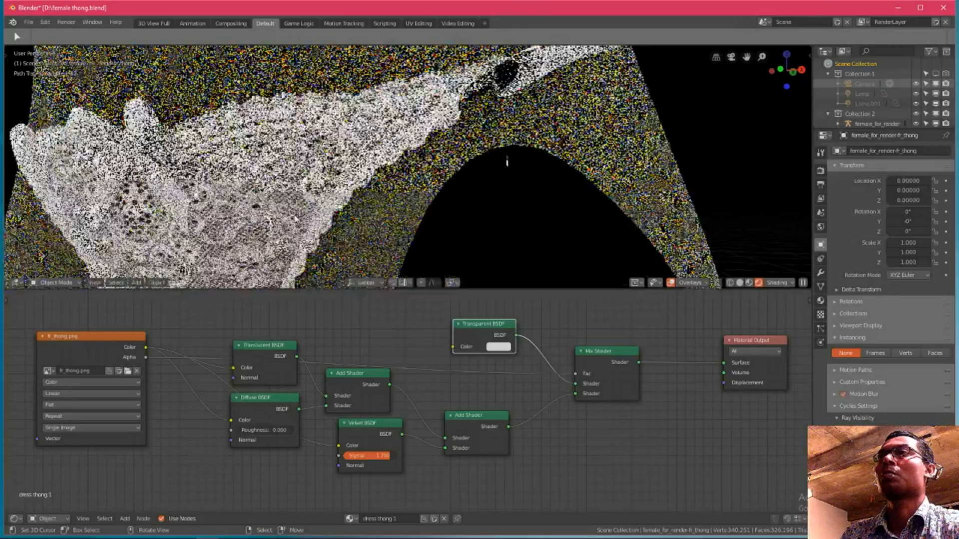
scroll(507, 161, "down", 5)
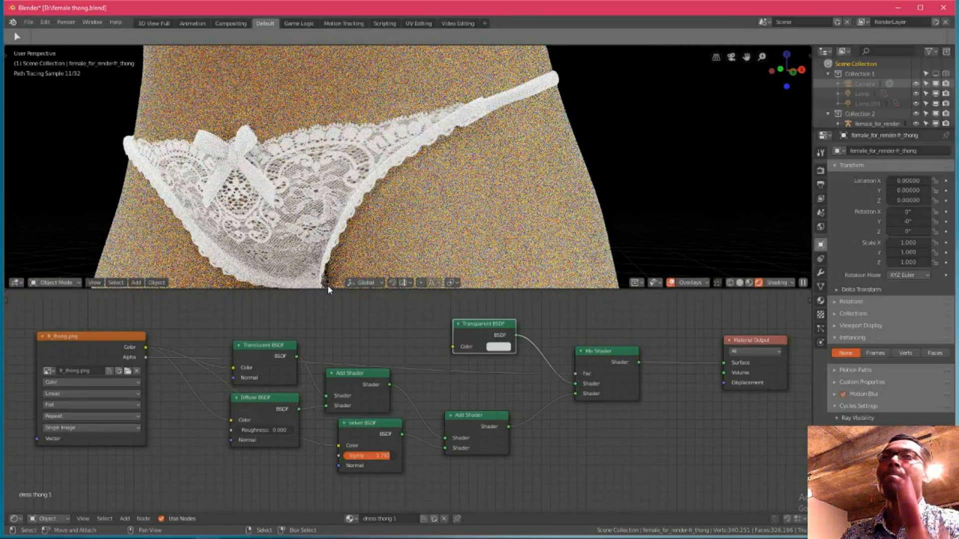
left_click_drag(329, 288, 336, 328)
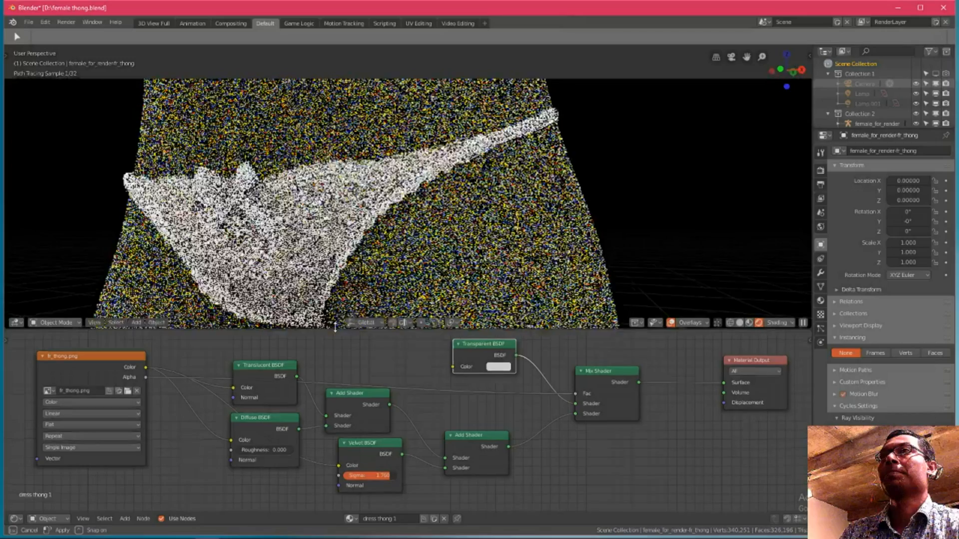
middle_click_drag(339, 248, 469, 214)
scroll(470, 215, "up", 4)
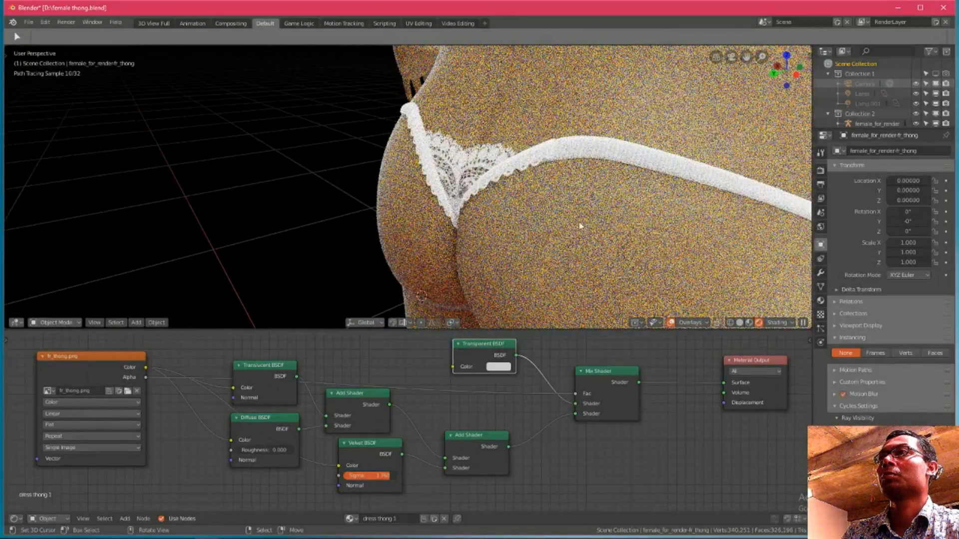
scroll(580, 226, "up", 6)
scroll(415, 215, "down", 4)
mouse_move(421, 205)
middle_mouse_down("shift")
mouse_move(419, 97)
mouse_move(419, 302)
mouse_move(417, 209)
middle_mouse_up("shift")
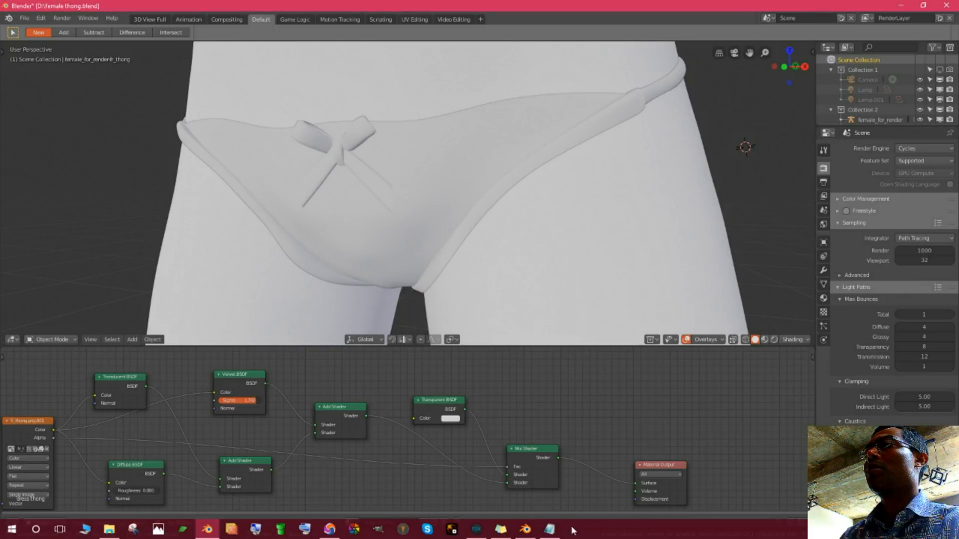
Switch to the Notepad notes and add the line "this texture is going to CYCYES ENGINE."
left_click(549, 529)
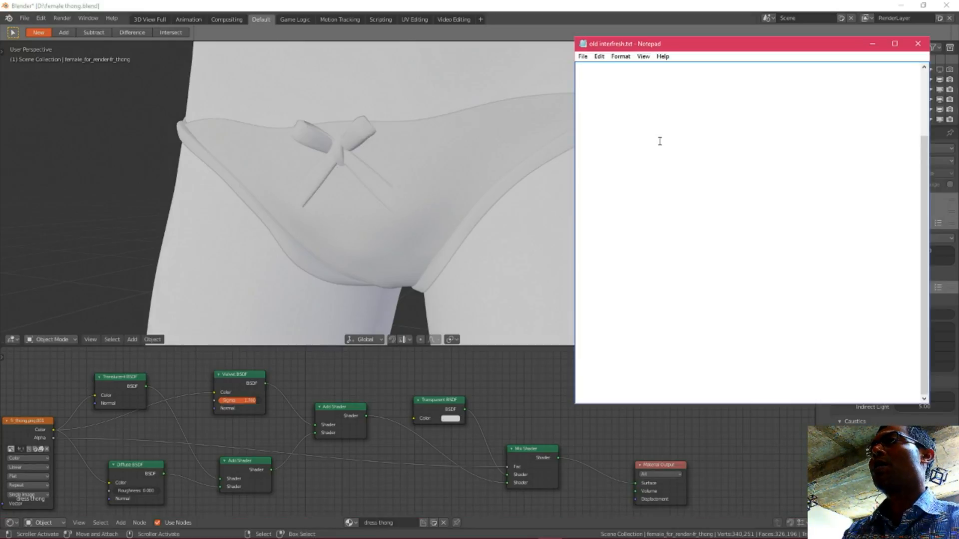
type("this texture is")
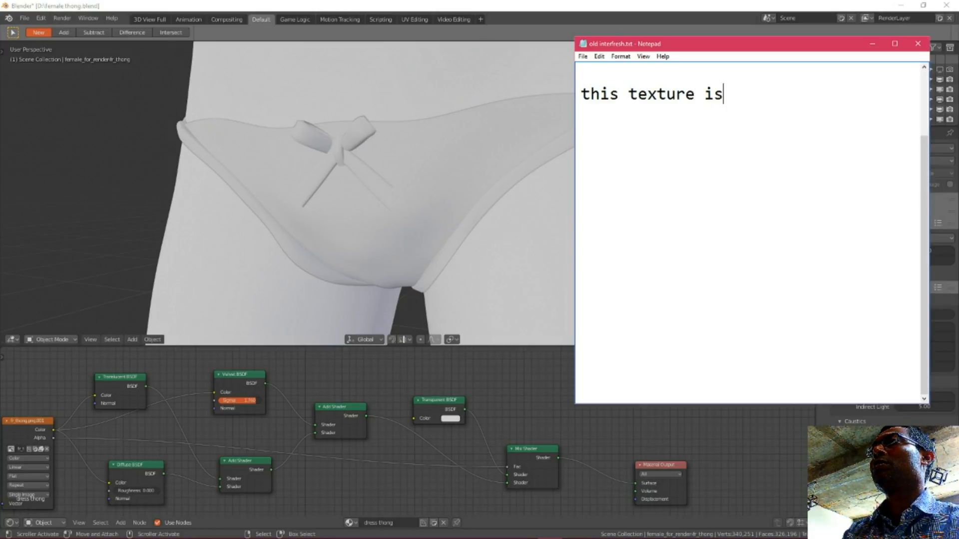
type(" going to CYCYES ENGINE")
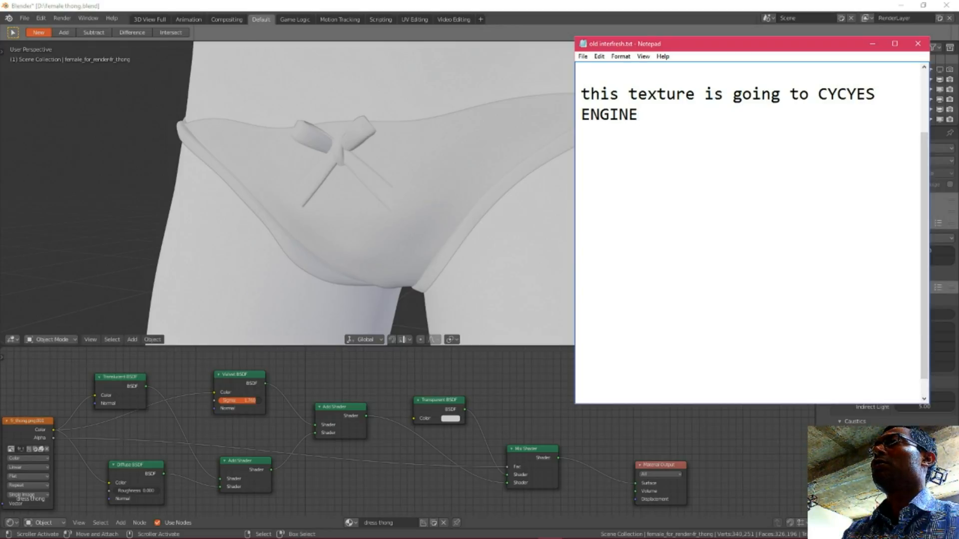
type(".")
key("Return")
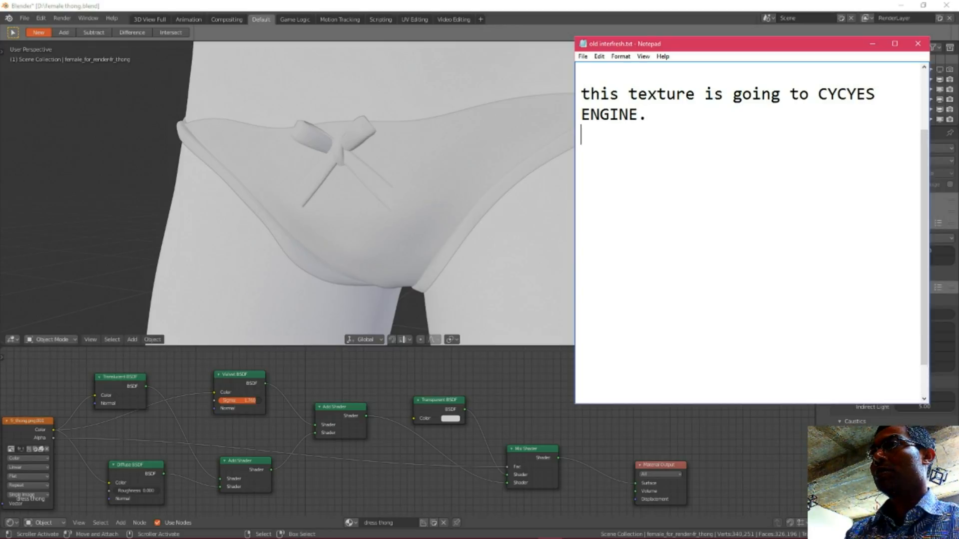
Leave a blank line and add the note "IF YOU USE eevee engine" followed by "then what you'll do" on a new line
type("U USE ")
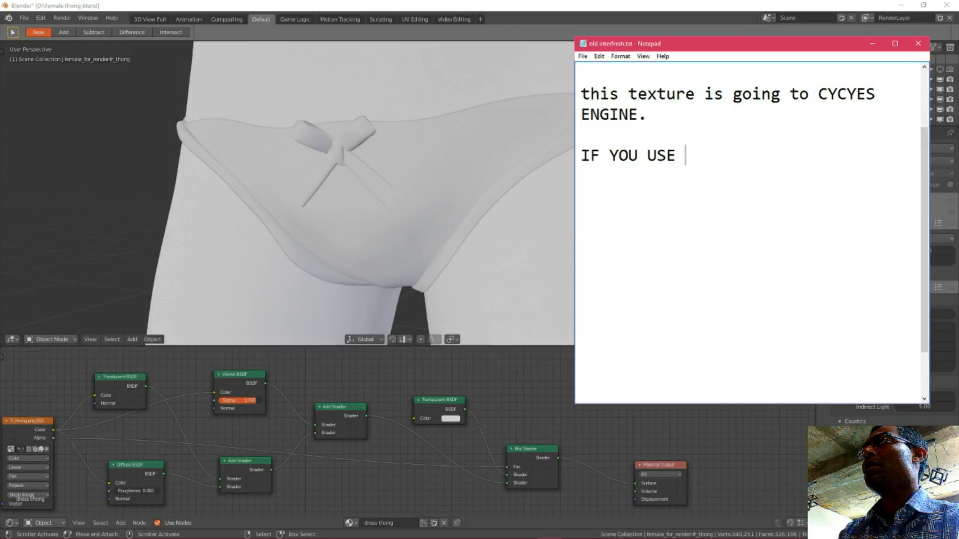
type("eevee engine")
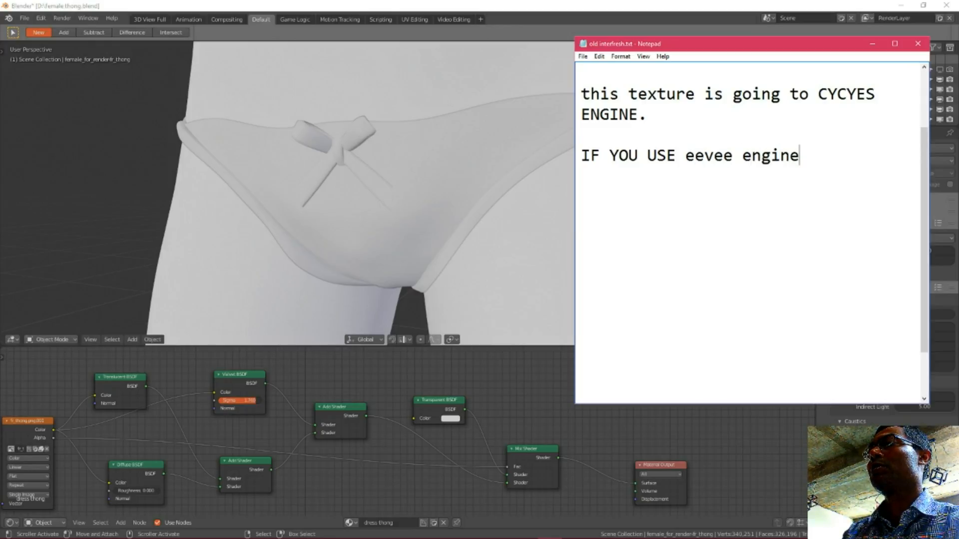
key("Return")
type("then")
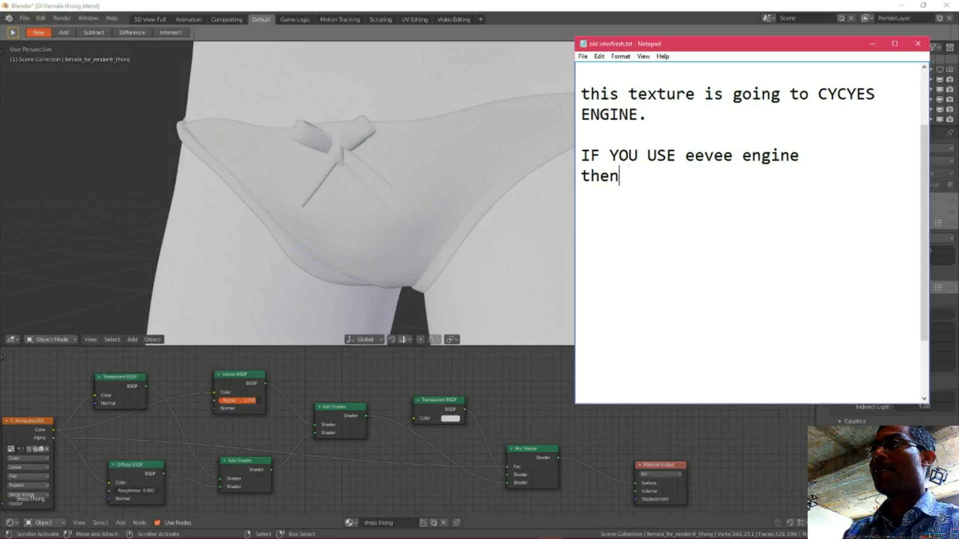
type(" what you")
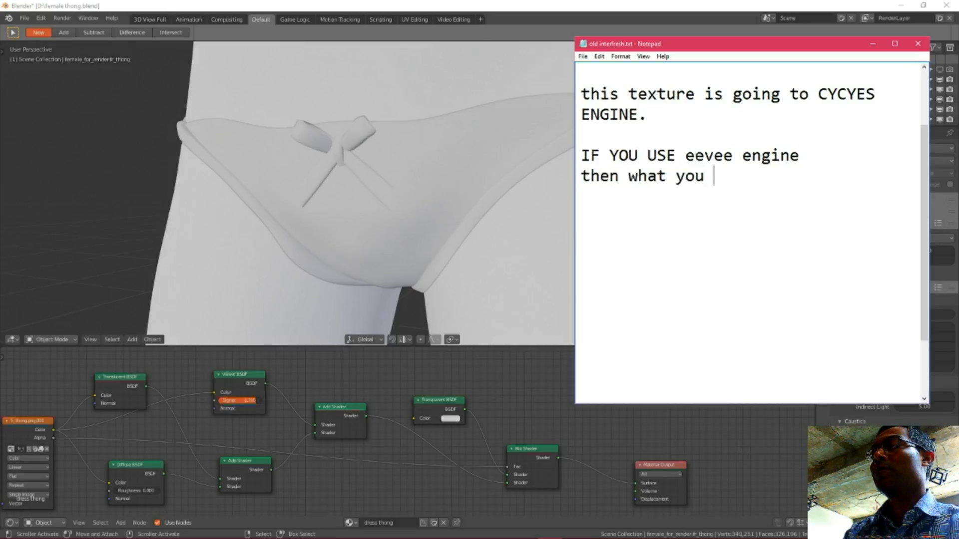
type("'ll do")
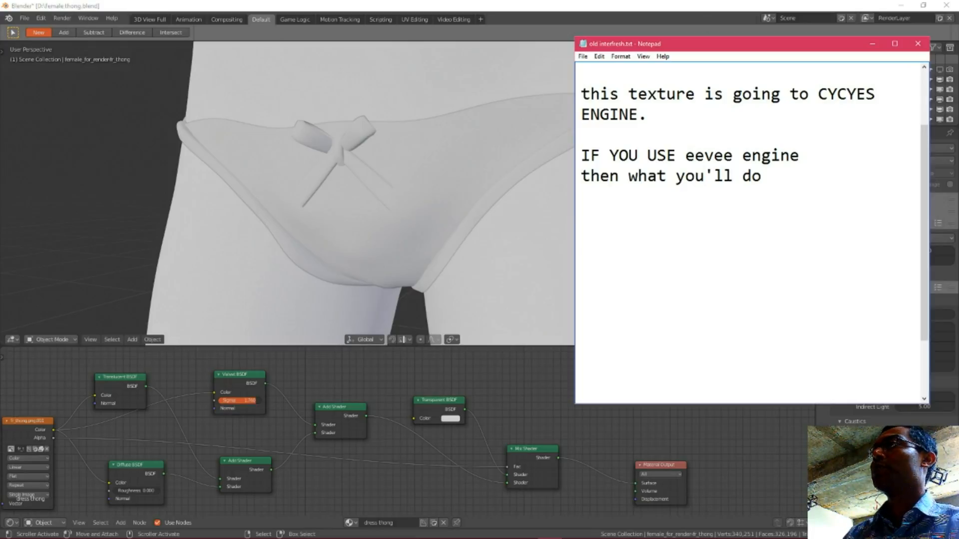
Return to Blender, widen the properties area and set the Render Engine to Eevee
left_click(872, 44)
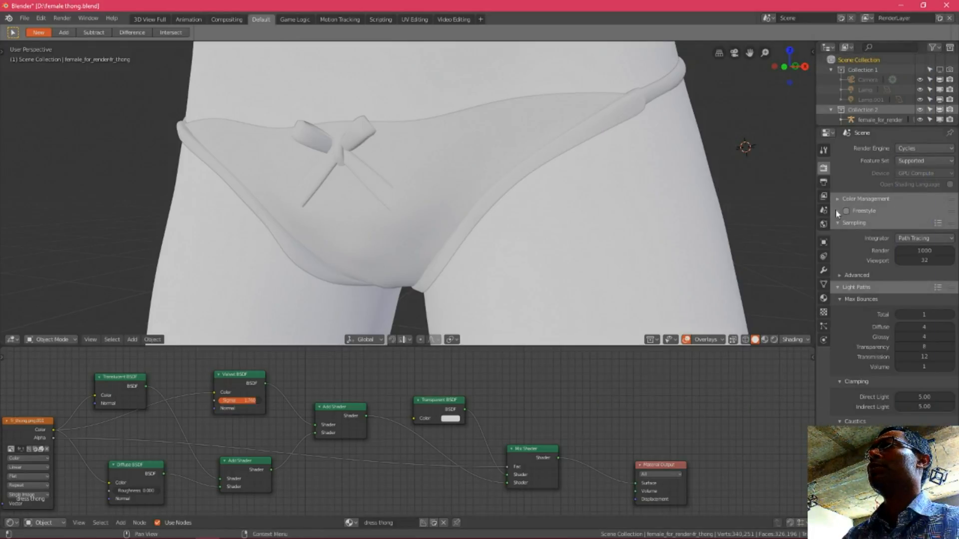
left_click(914, 150)
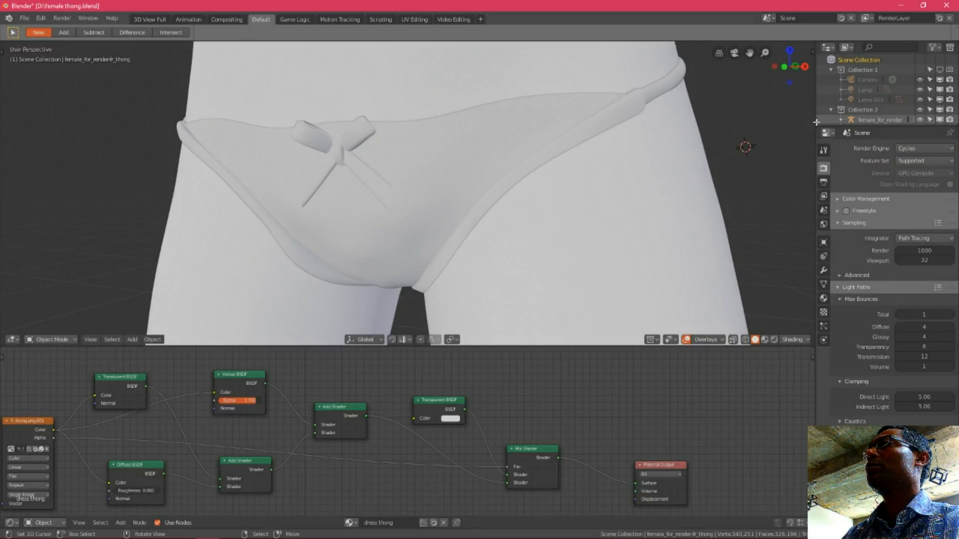
left_click_drag(815, 128, 627, 128)
left_click(816, 150)
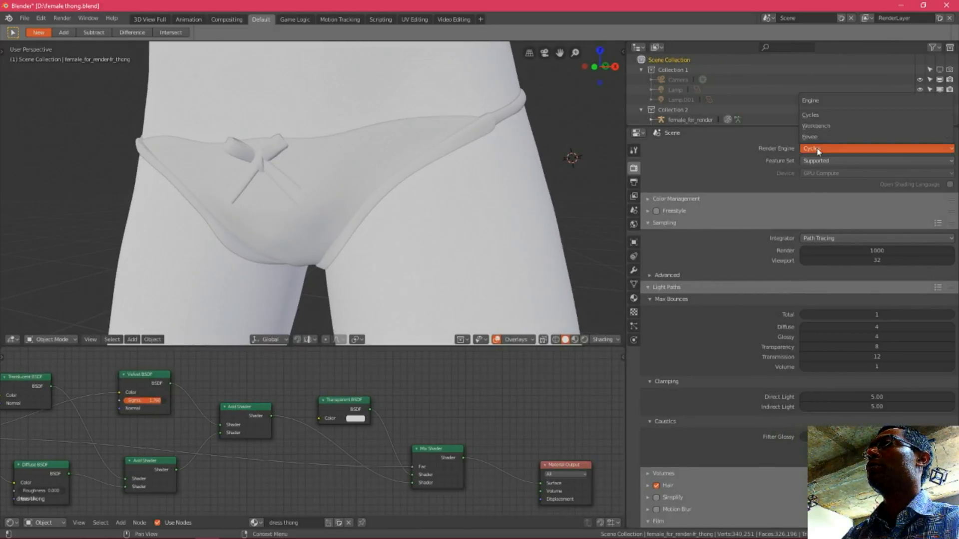
left_click(807, 137)
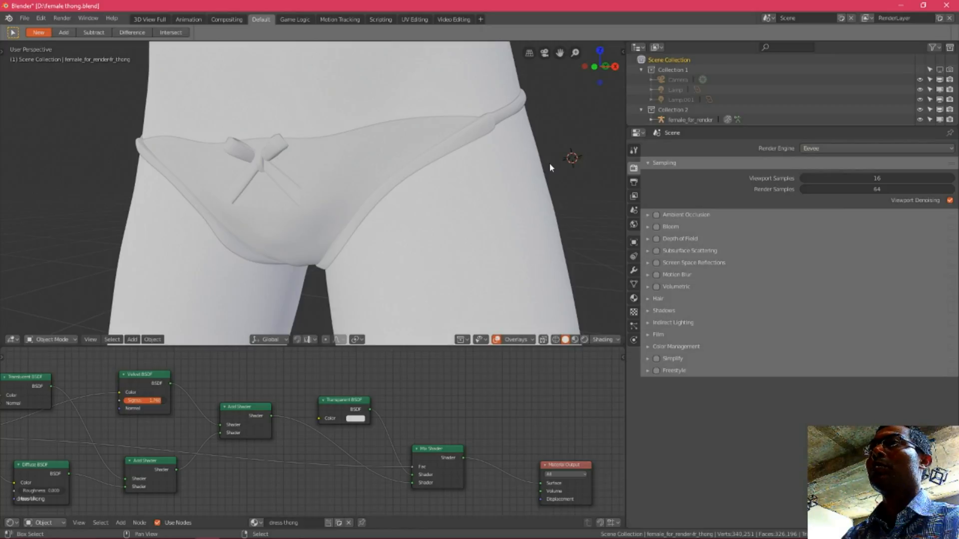
Show the model in rendered shading and frame the thong's lace up close from the front
key("shift+z")
mouse_move(399, 220)
middle_mouse_down()
mouse_move(385, 231)
mouse_move(398, 222)
mouse_move(495, 231)
mouse_move(395, 223)
middle_mouse_up()
scroll(394, 220, "up", 10, "shift")
middle_click_drag(369, 194, 389, 207)
scroll(387, 202, "down", 8, "shift")
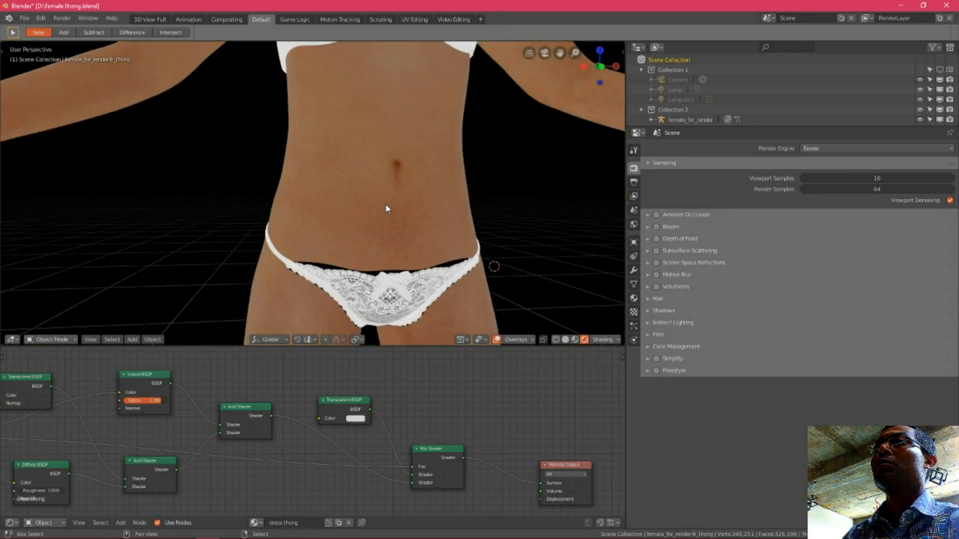
scroll(387, 190, "up", 5)
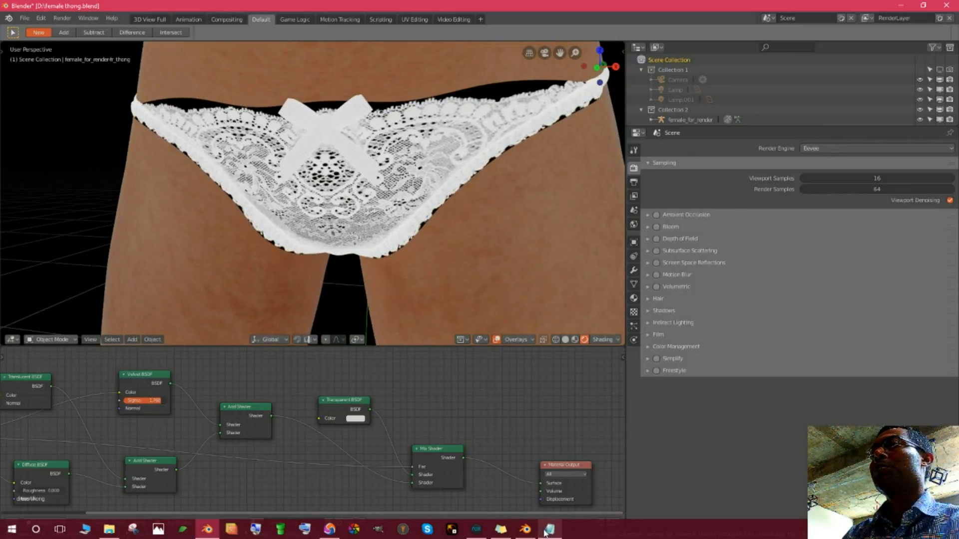
In the Notepad notes, add the lines "doesn't look transparent completely" and "follow me :)"
left_click(549, 529)
key("Return")
type("does")
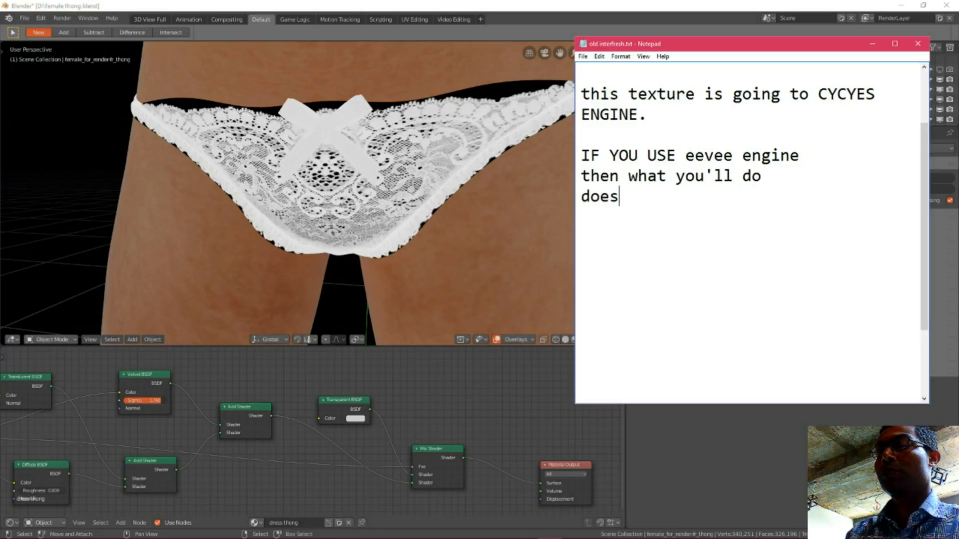
type("n't look")
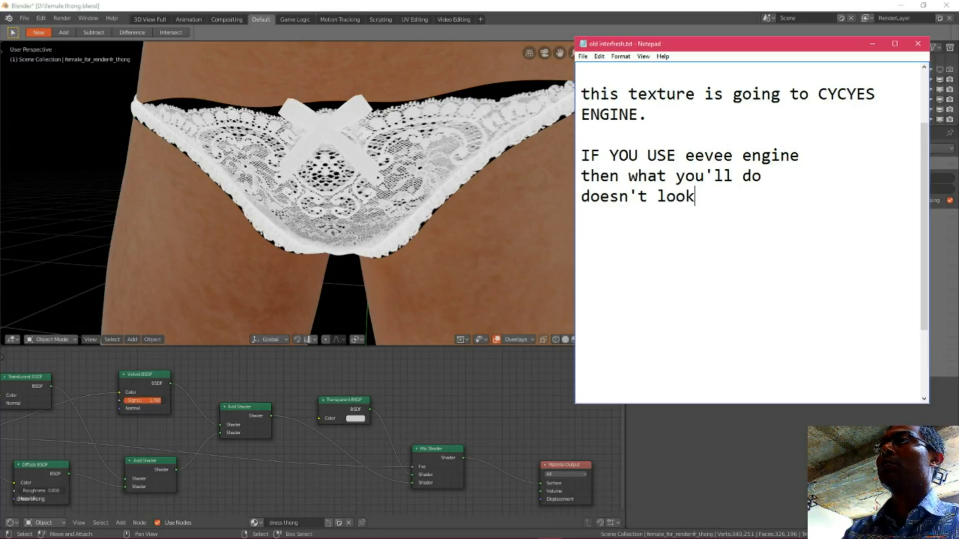
type(" transparent")
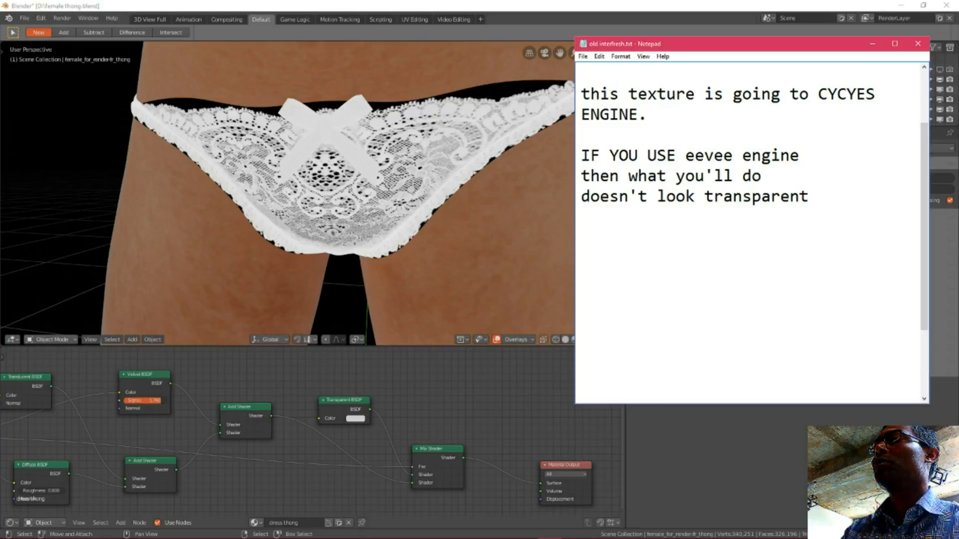
type(" completely")
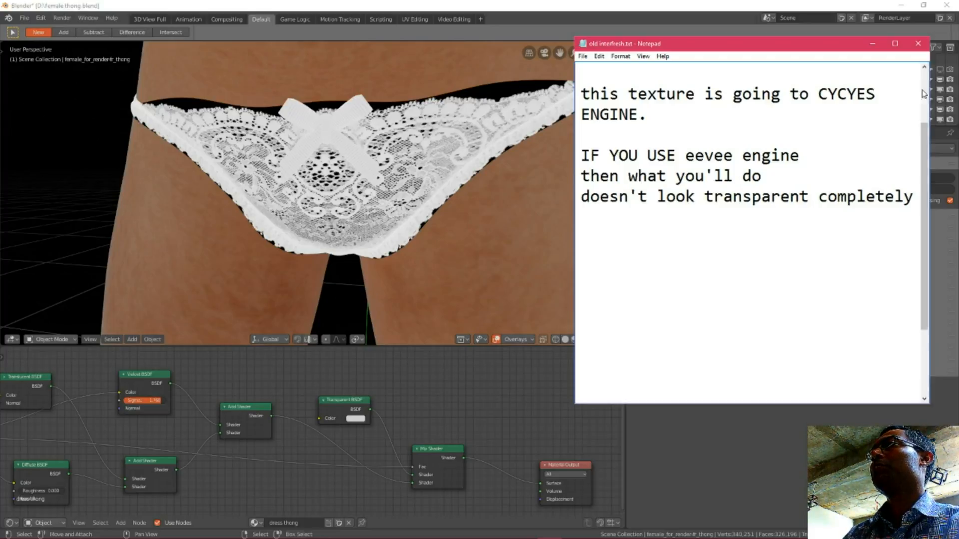
key("Return")
type("follow me :)")
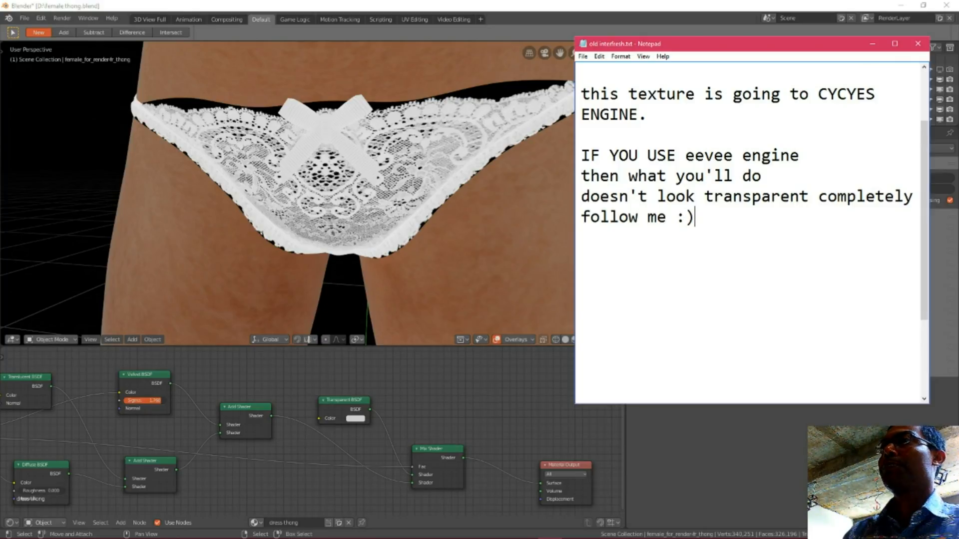
Back in Blender, set the dress thong material's Blend Mode to Alpha Hashed and its Transparent Shadow to Clip
left_click(872, 44)
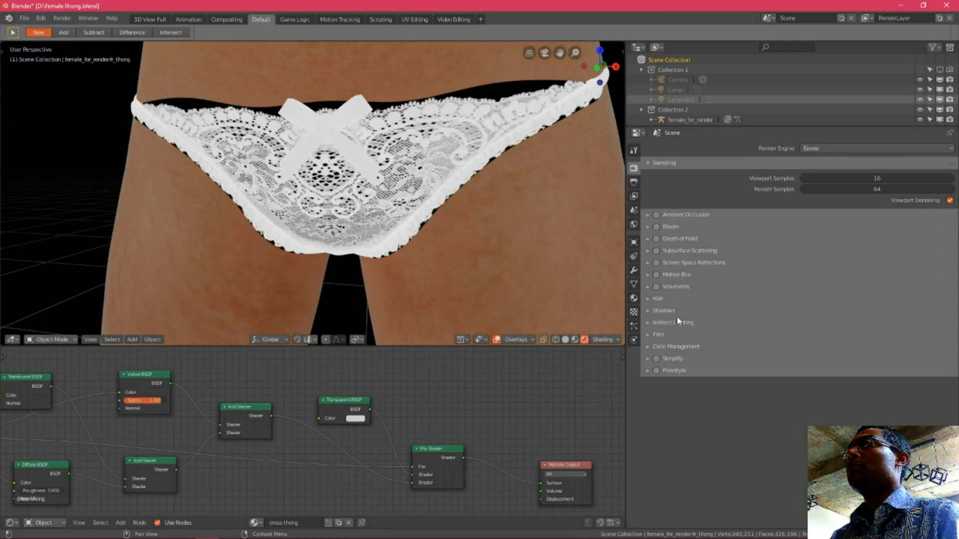
left_click(634, 298)
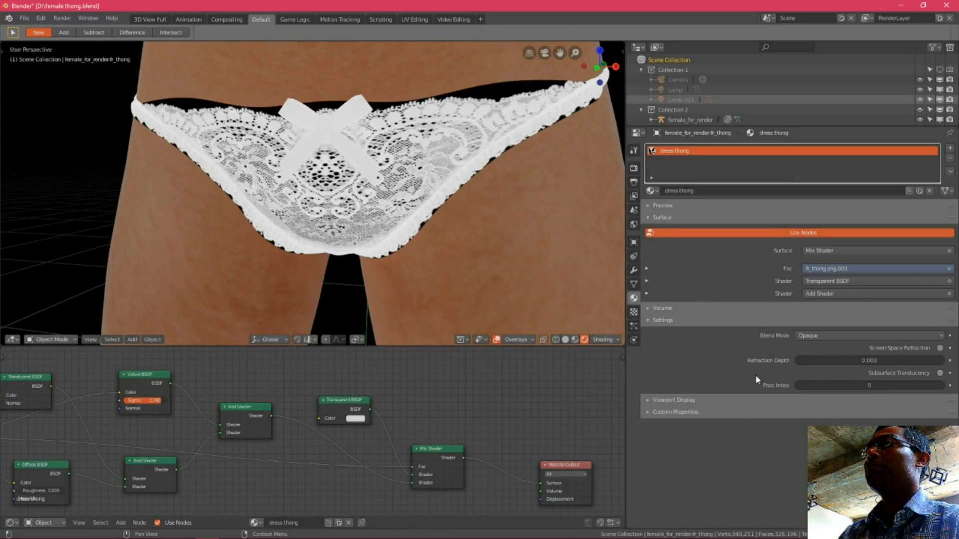
left_click(813, 336)
left_click(814, 339)
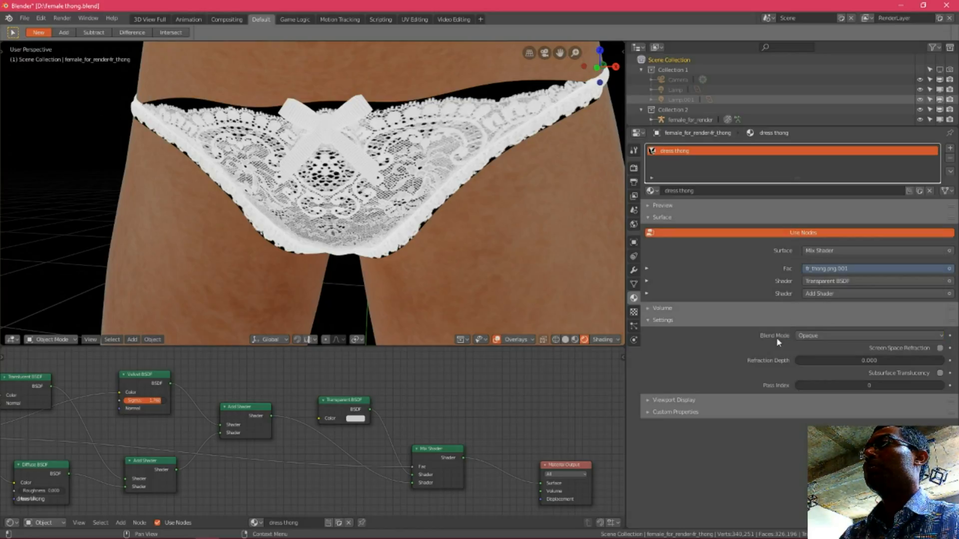
left_click(813, 336)
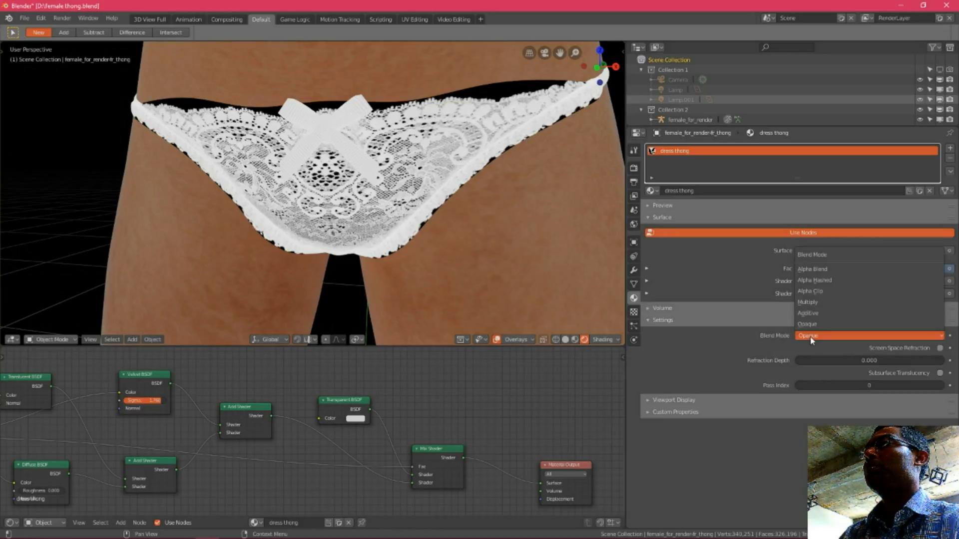
left_click(822, 281)
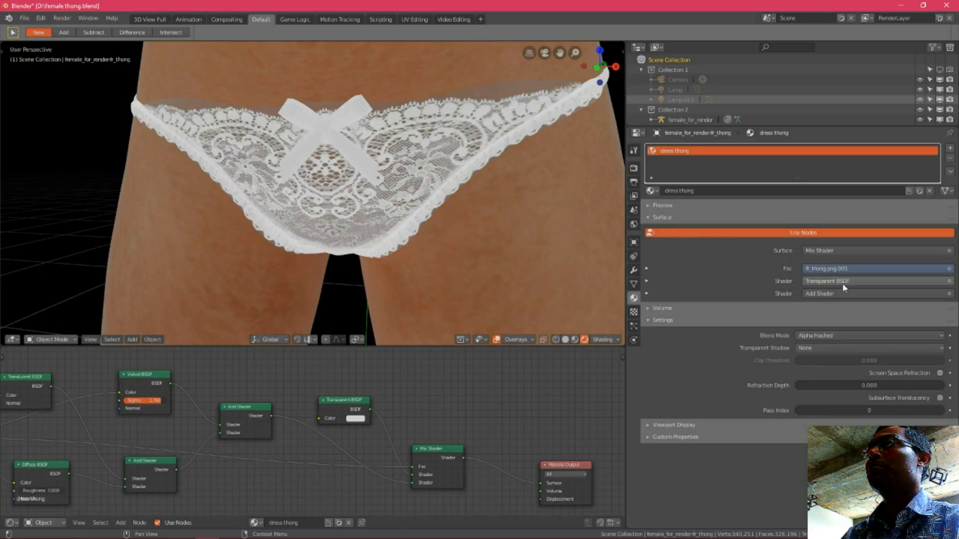
left_click(812, 350)
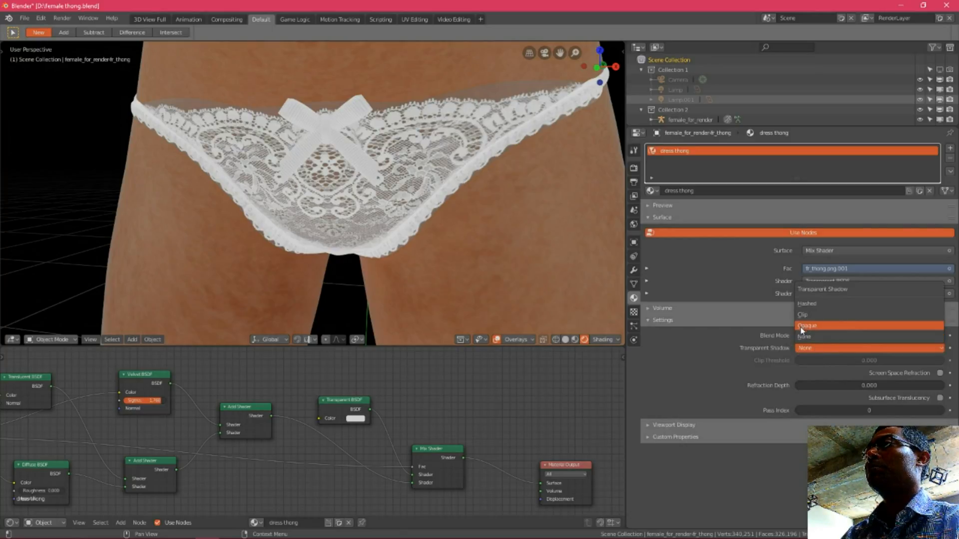
left_click(806, 316)
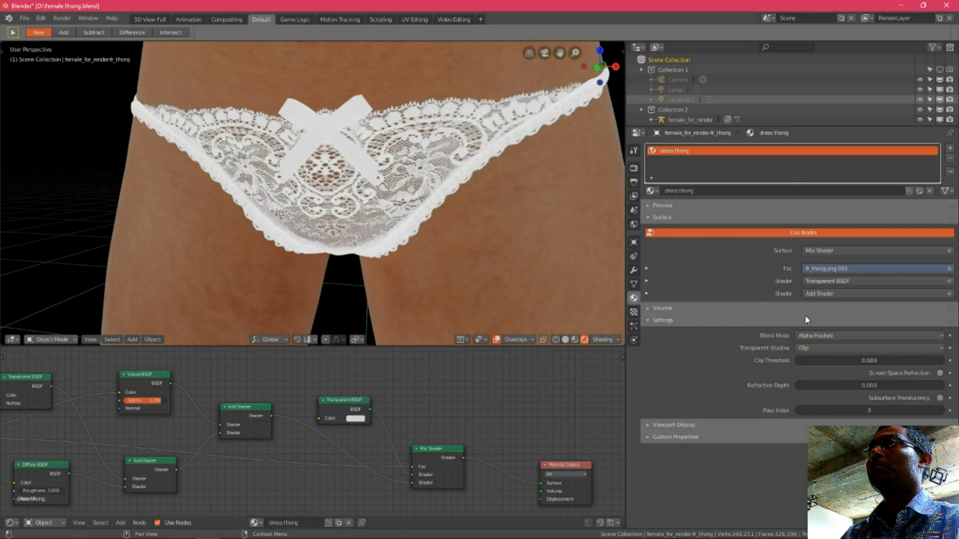
Examine the thong's lace from several angles alongside the widened material settings and the shader node layout
middle_click_drag(403, 234, 320, 231)
scroll(307, 229, "down", 2)
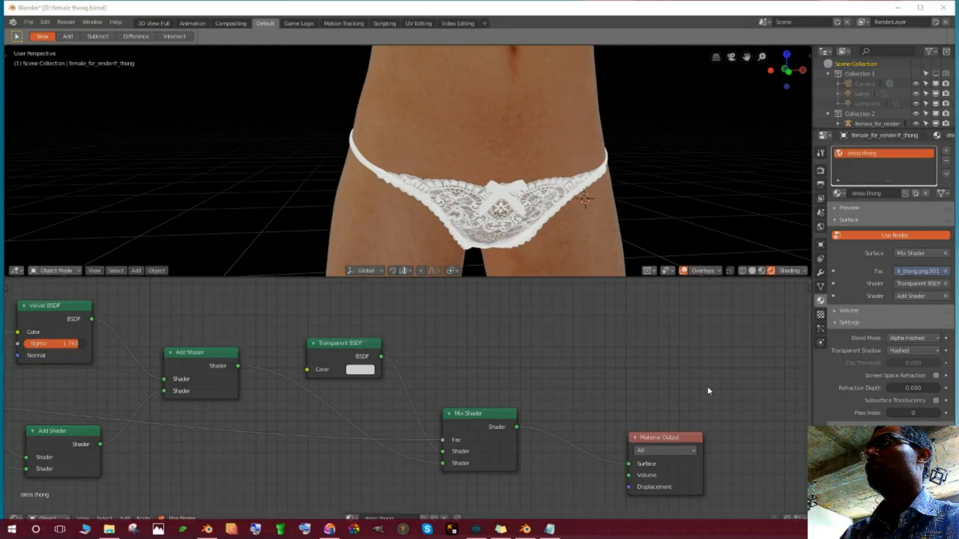
middle_click_drag(477, 231, 304, 235)
scroll(331, 164, "up", 4)
middle_click_drag(247, 167, 475, 170)
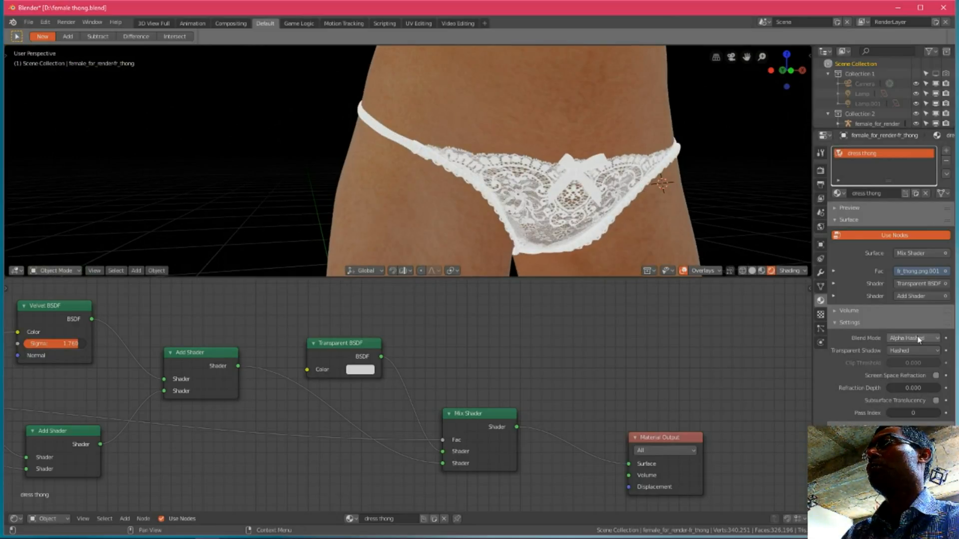
left_click_drag(814, 372, 710, 372)
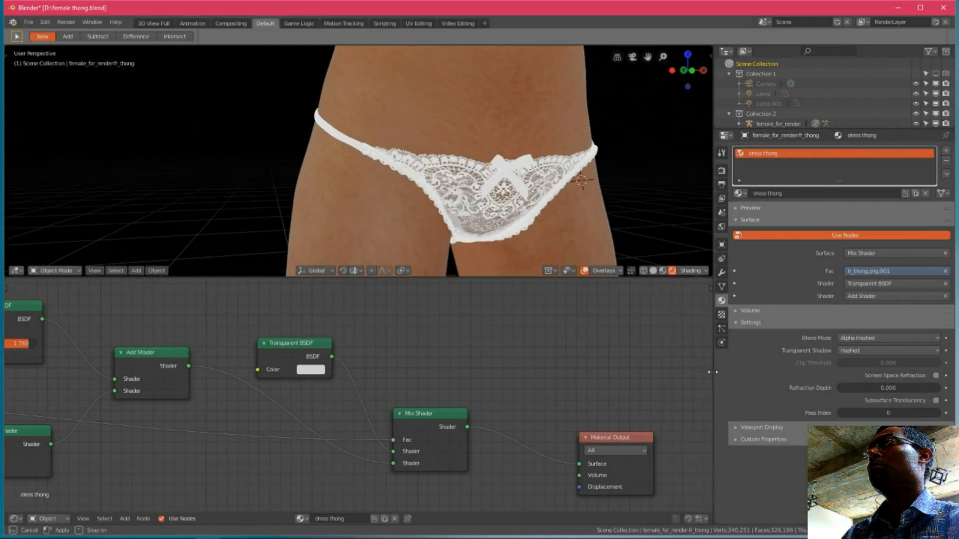
scroll(247, 383, "down", 2)
middle_click_drag(248, 384, 407, 381)
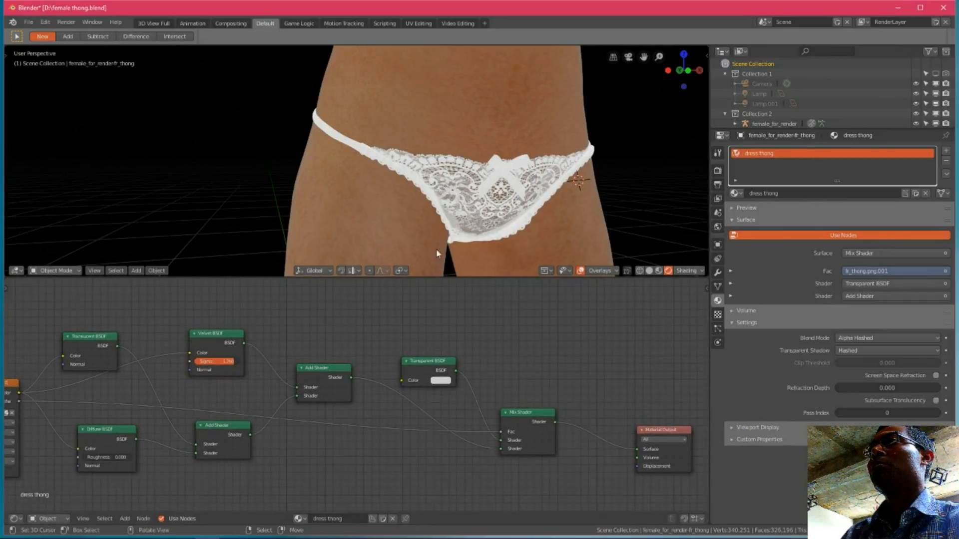
Check the bra in rendered shading, return to solid shading and select the bra
key("shift+z")
mouse_move(484, 140)
middle_mouse_down("shift")
mouse_move(483, 167)
mouse_move(454, 212)
mouse_move(439, 210)
middle_mouse_up("shift")
key("shift+z")
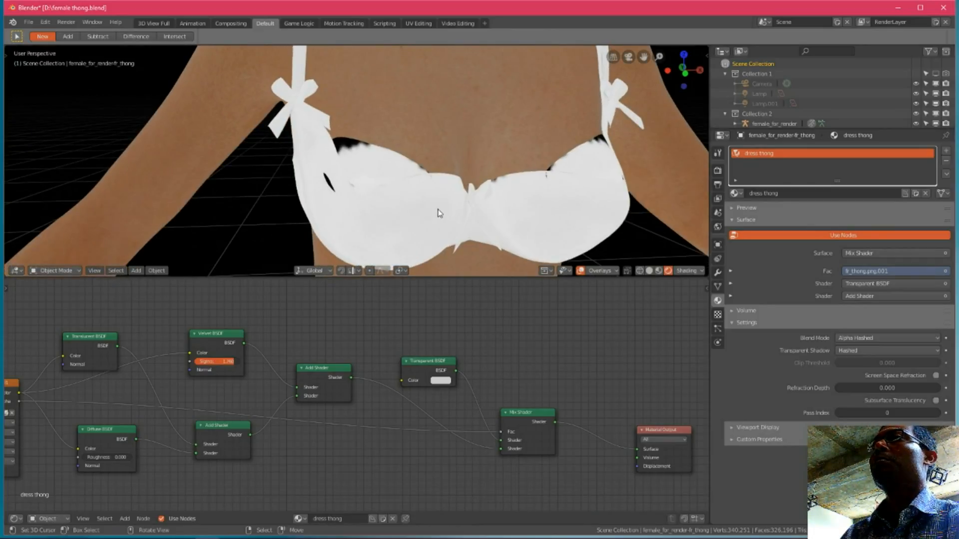
key("shift+z")
left_click(423, 204)
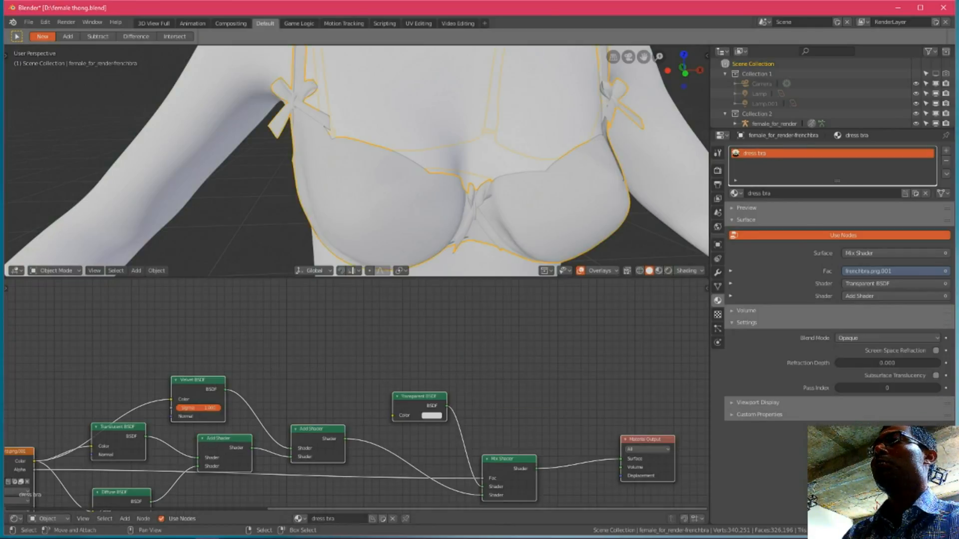
Switch to the Notepad notes and add the line "same technique"
left_click(549, 529)
key("Return")
type("same ")
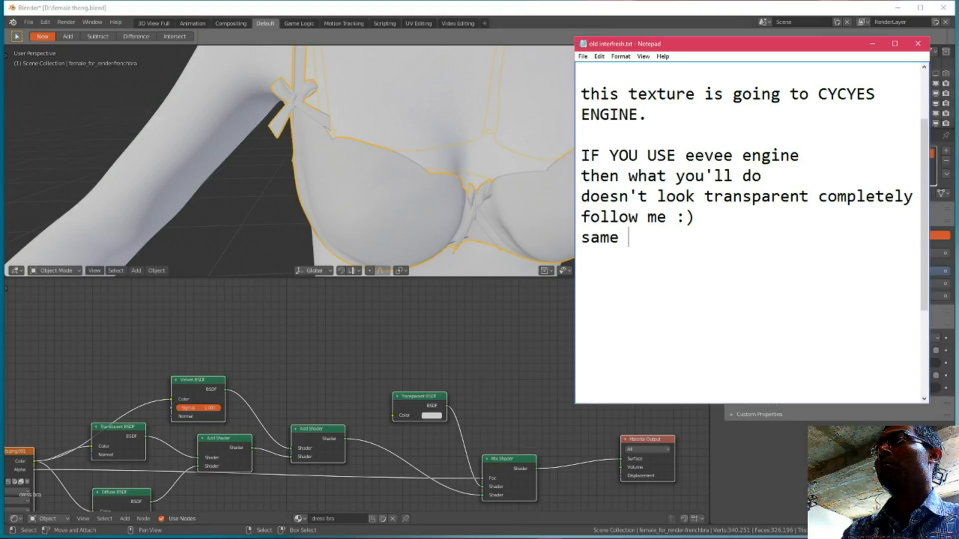
type("technique")
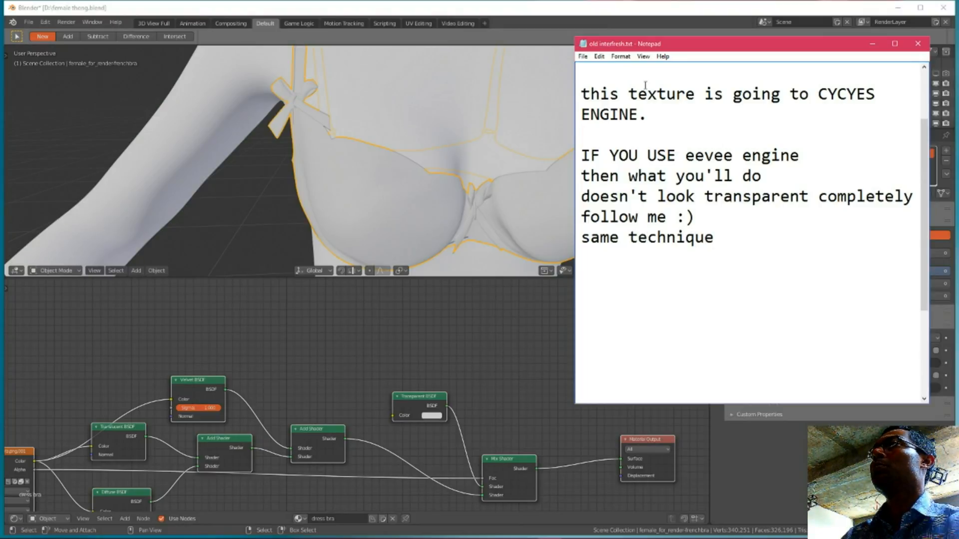
Switch back to Blender, save the file and set the dress bra material's Blend Mode to Alpha Hashed
left_click(578, 12)
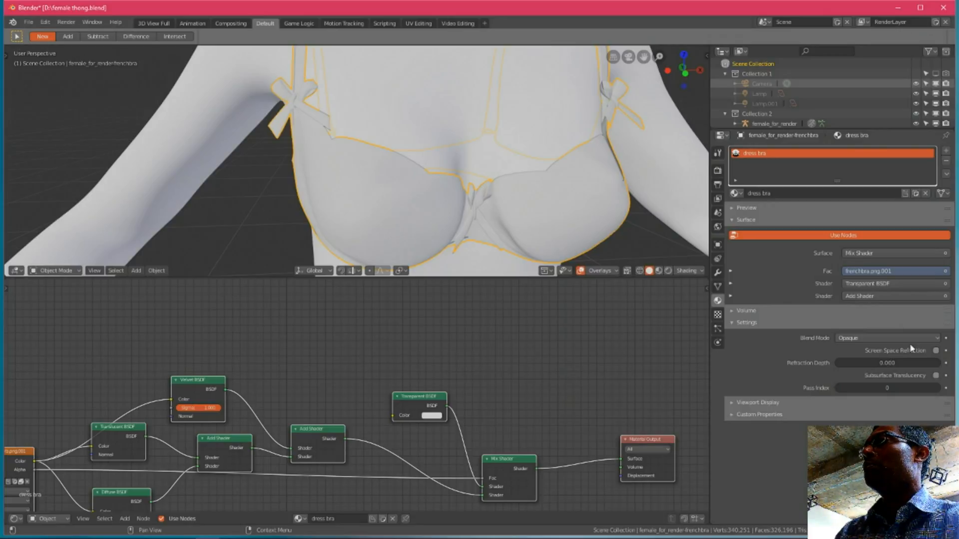
left_click(878, 340)
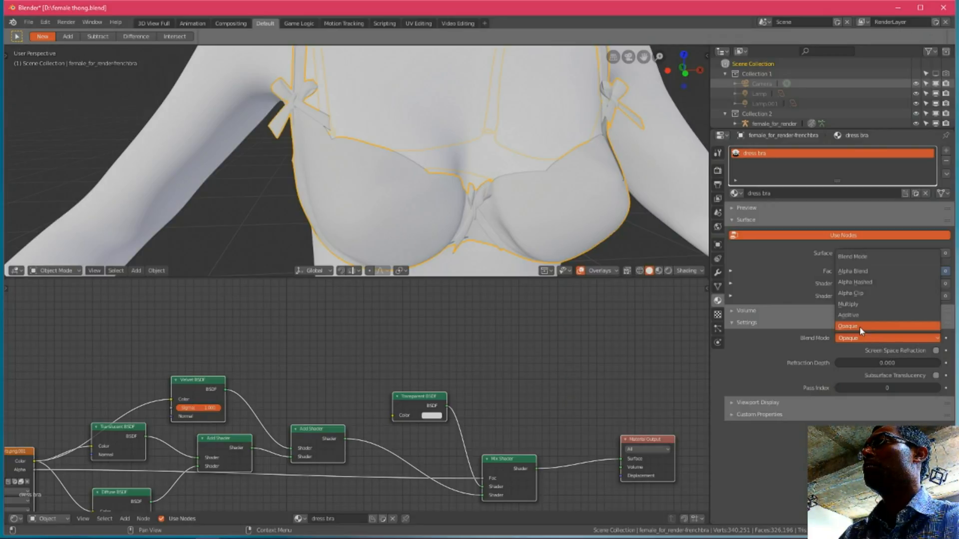
key("ctrl+s")
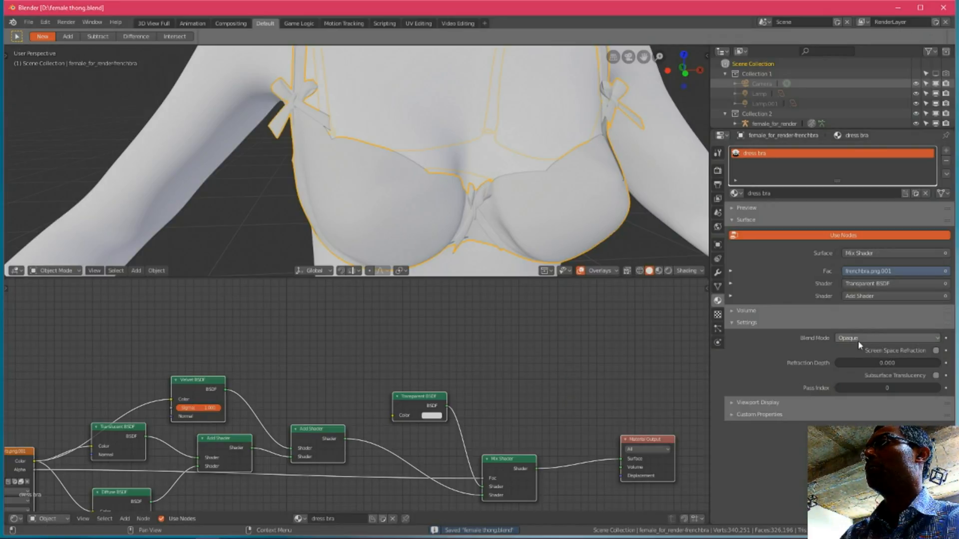
left_click(860, 339)
left_click(866, 283)
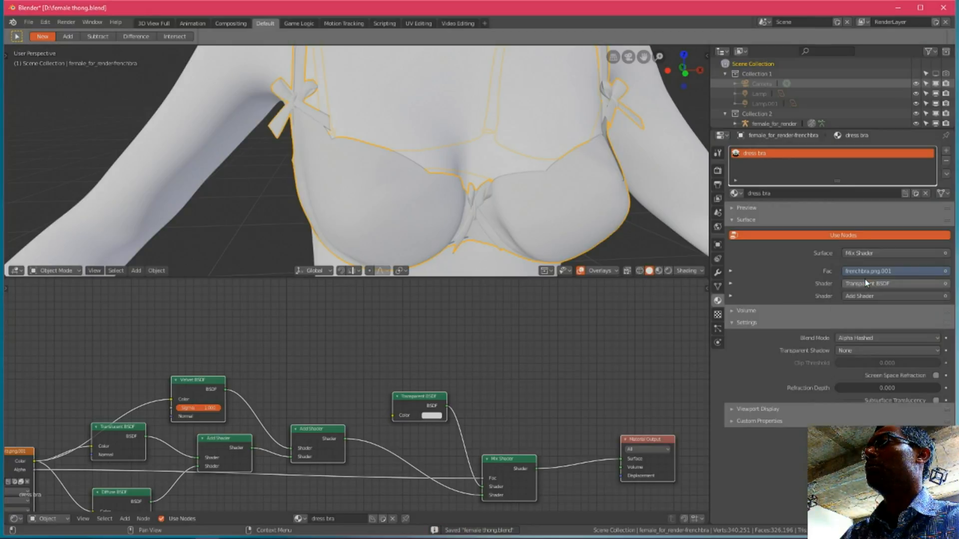
Set the dress bra material's Transparent Shadow to Hashed and save the file
left_click(852, 351)
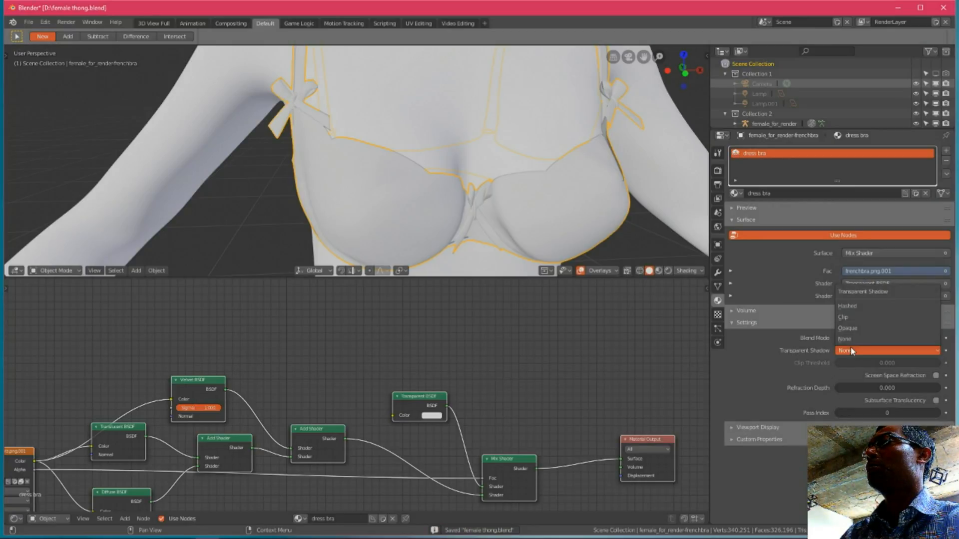
left_click(854, 309)
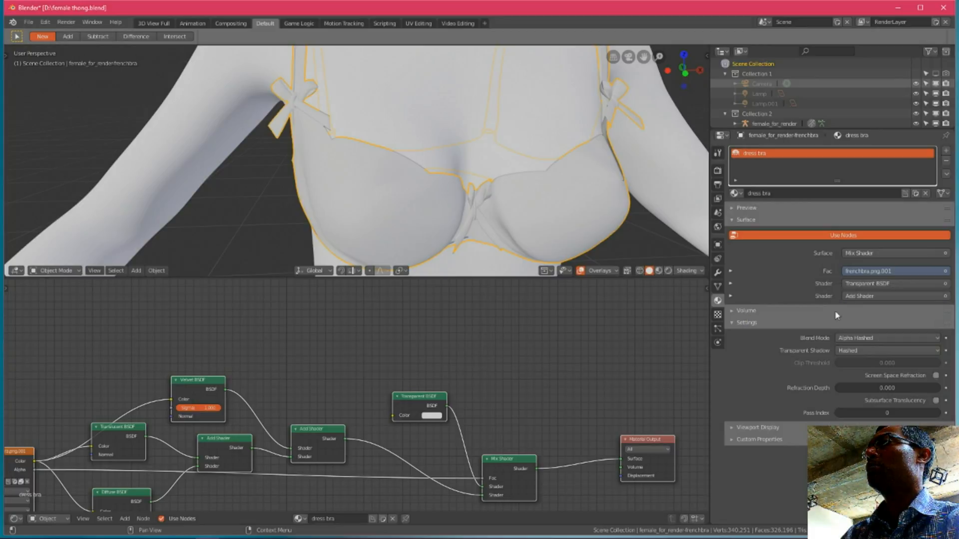
key("ctrl+s")
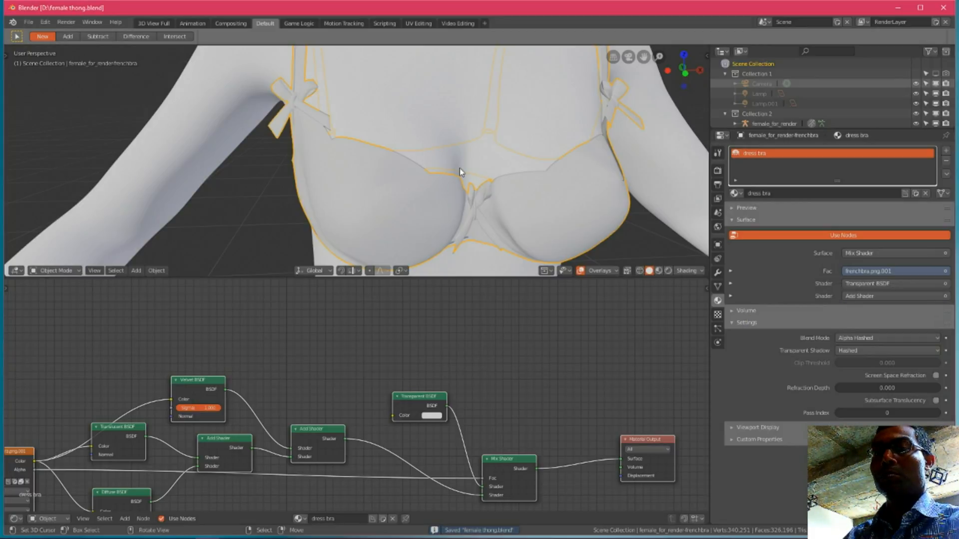
Examine the bra's transparency in rendered shading from the front, the side straps and close up
key("shift+z")
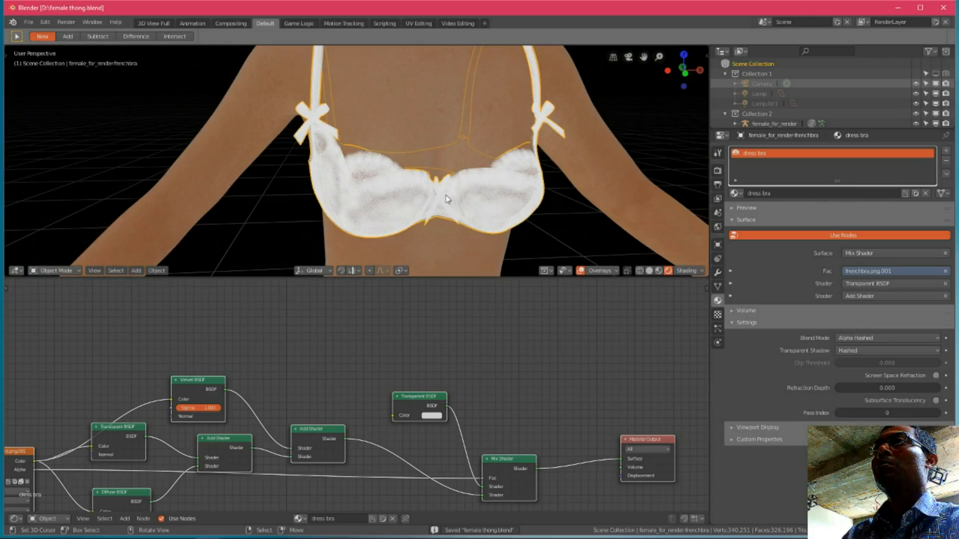
middle_click_drag(439, 199, 245, 178, "shift")
scroll(244, 178, "up", 5)
middle_click_drag(125, 219, 242, 226)
scroll(300, 219, "up", 4)
scroll(241, 227, "up", 2)
scroll(241, 226, "down", 6)
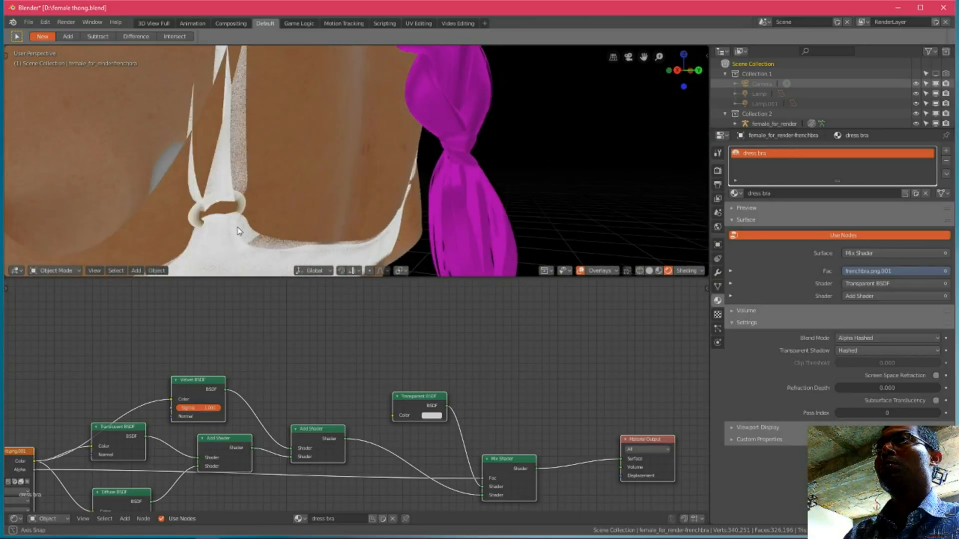
scroll(273, 205, "up", 2)
scroll(272, 205, "down", 4)
middle_click_drag(252, 210, 391, 205)
scroll(391, 206, "down", 5)
middle_click_drag(322, 213, 328, 188)
scroll(333, 164, "down", 1)
scroll(327, 187, "up", 5)
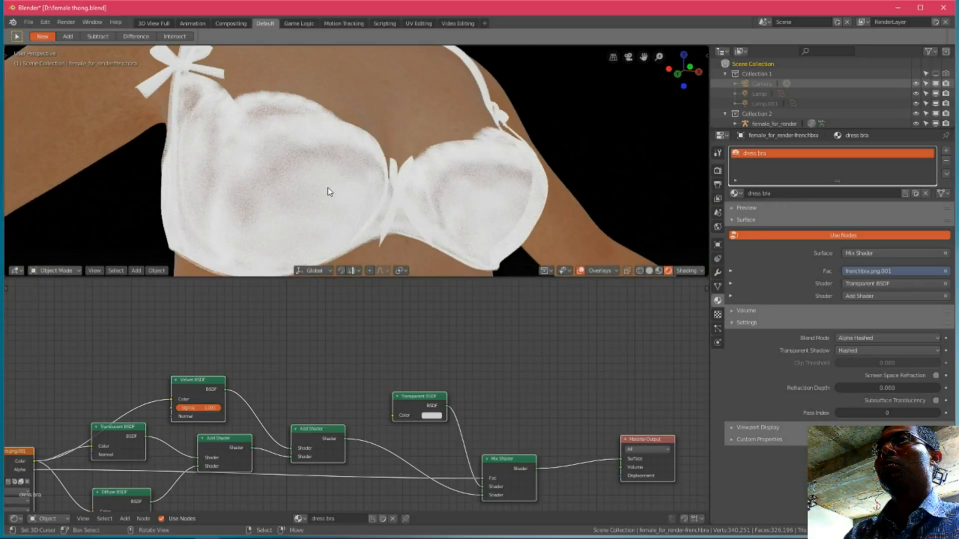
Inspect the rendered thong lace in an enlarged 3D viewport, then return to solid shading
middle_click_drag(339, 257, 335, 185, "shift")
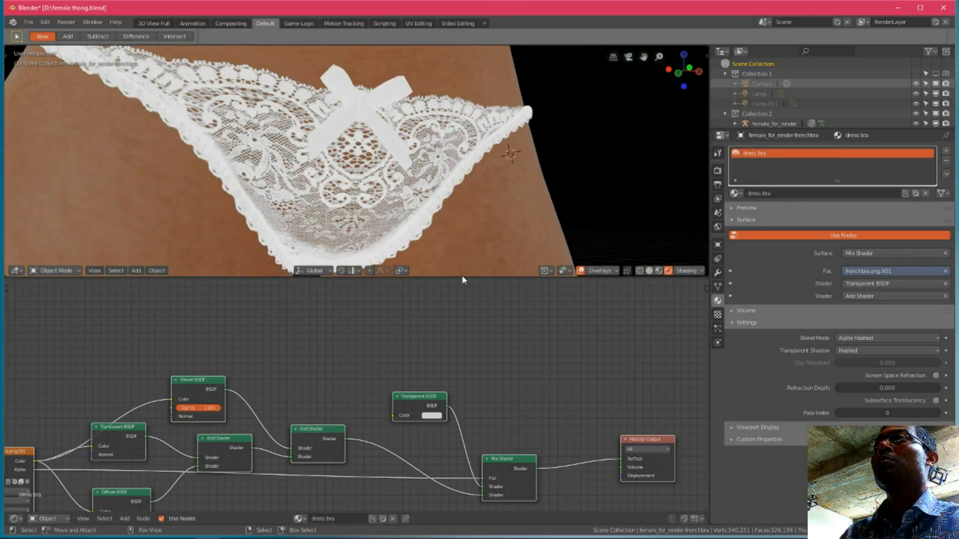
left_click_drag(461, 274, 467, 400)
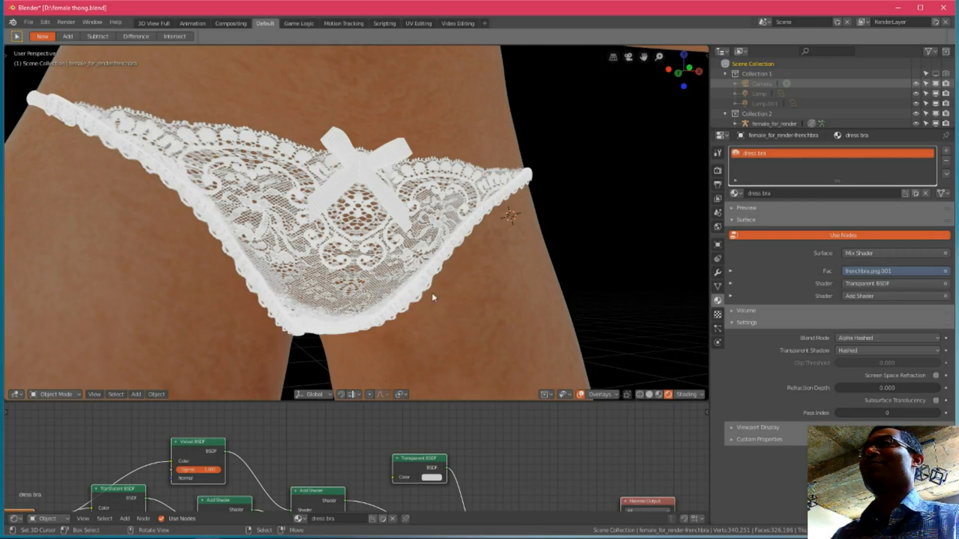
key("shift+z")
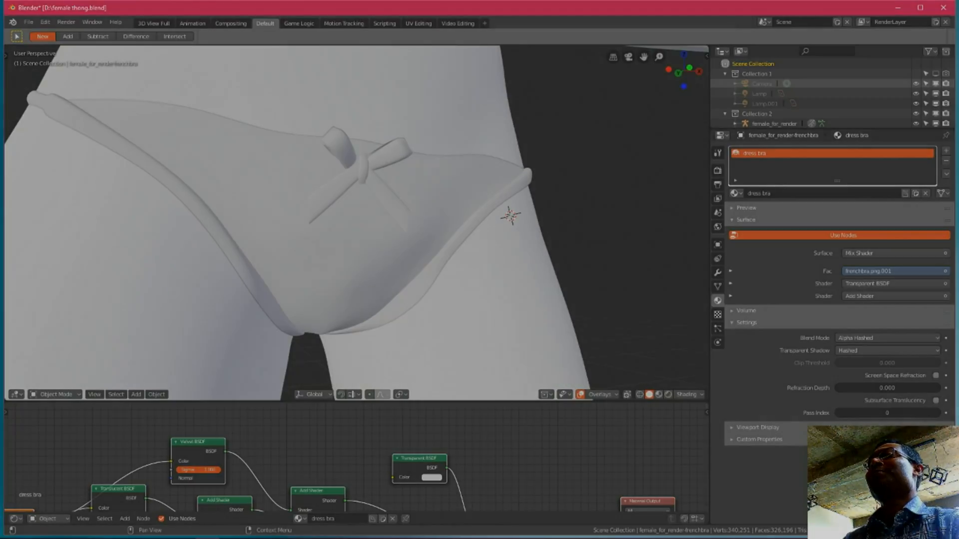